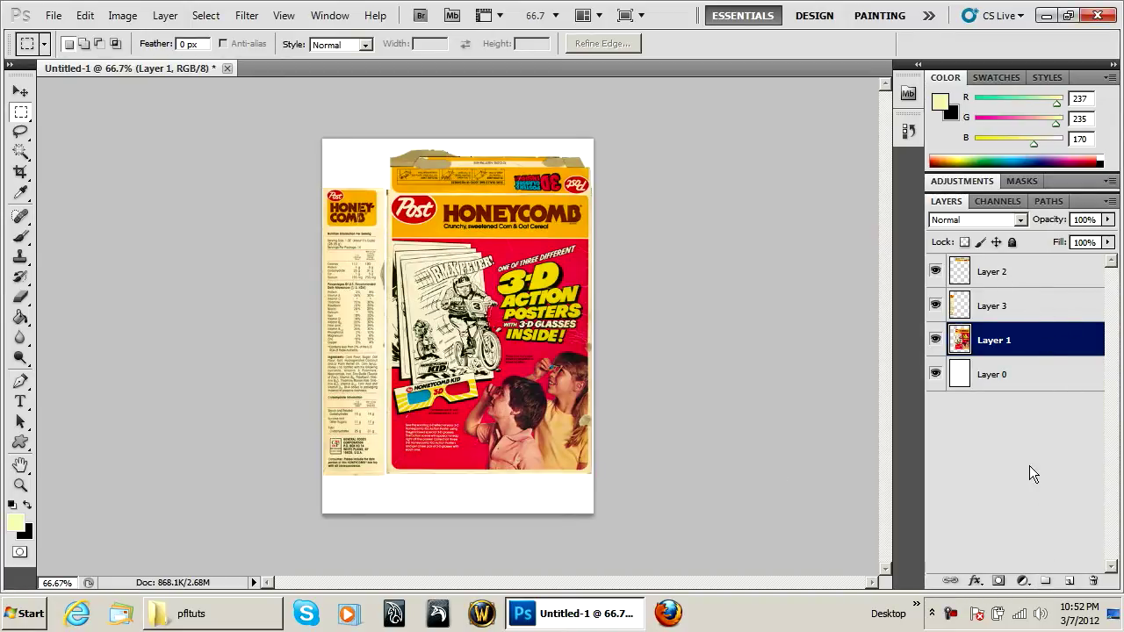
Step: Create a layer group named 'orig' containing Layers 1, 2 and 3
{"action": "left_click", "coordinate": [1045, 581]}
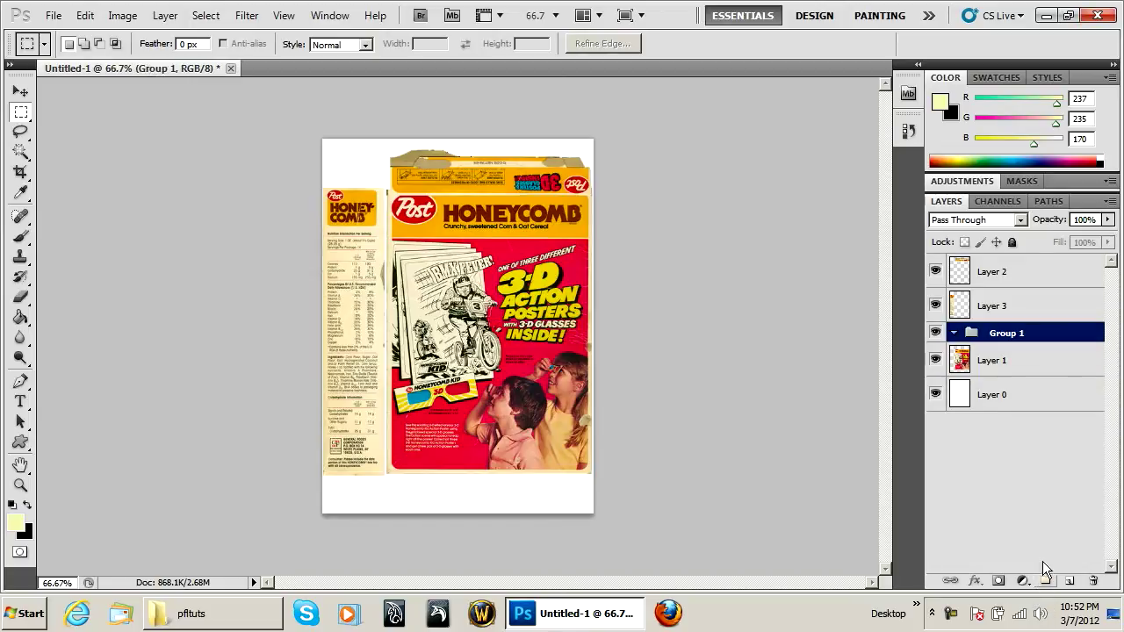
{"action": "double_click", "coordinate": [1006, 333]}
{"action": "type", "text": "orig"}
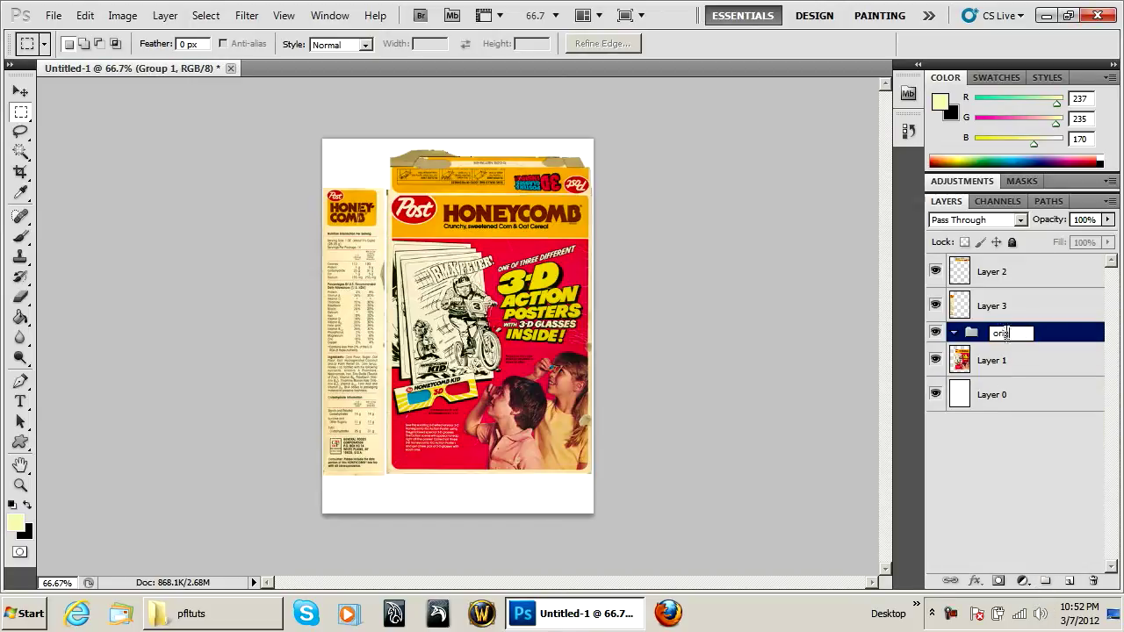
{"action": "key", "text": "Return"}
{"action": "left_click_drag", "start_coordinate": [1028, 367], "coordinate": [997, 369]}
{"action": "left_click", "coordinate": [1009, 273]}
{"action": "left_click", "coordinate": [997, 306], "text": "shift"}
Step: Duplicate the group as 'orig copy', hide the original, and select Layer 3 in the copy
{"action": "left_click_drag", "start_coordinate": [1001, 265], "coordinate": [1070, 581]}
{"action": "left_click", "coordinate": [953, 387]}
{"action": "left_click", "coordinate": [936, 388]}
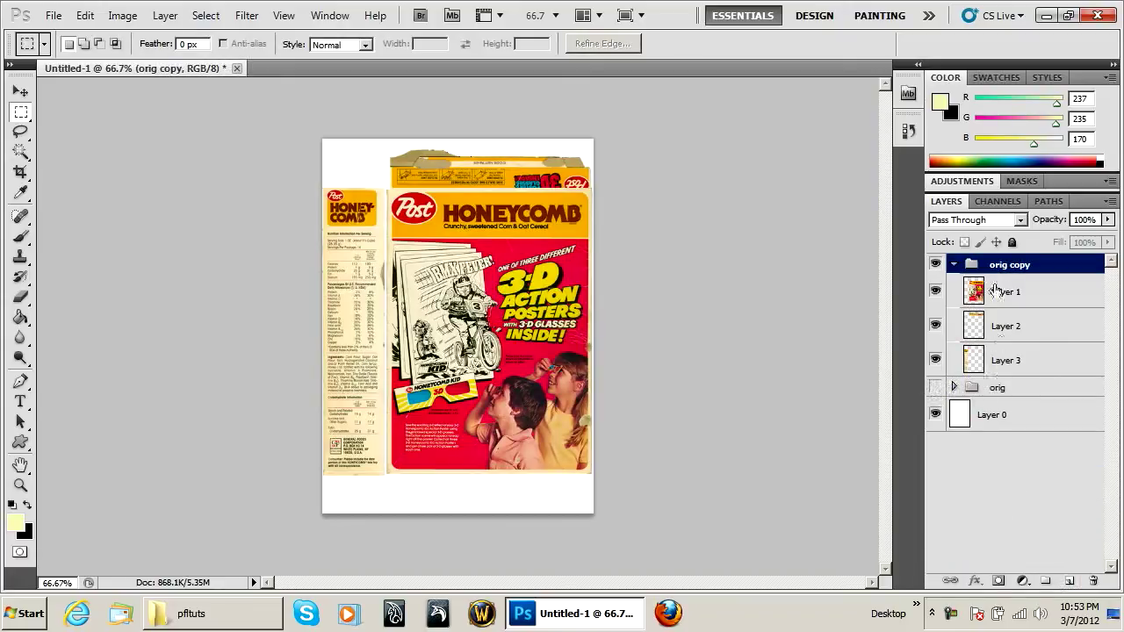
{"action": "left_click", "coordinate": [975, 297]}
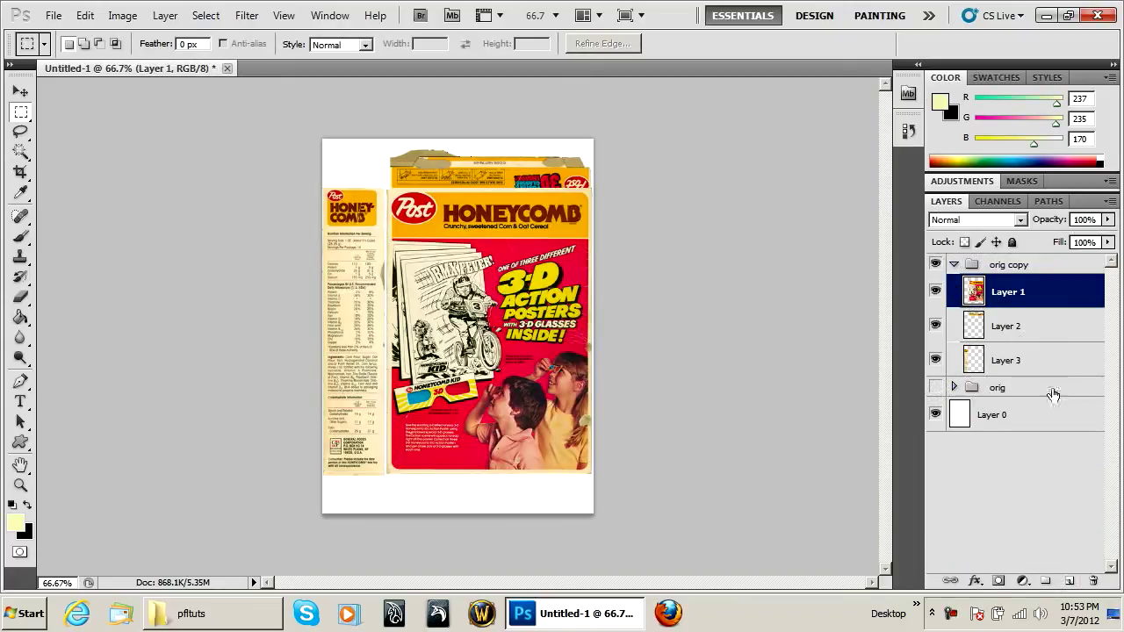
{"action": "left_click", "coordinate": [1010, 338]}
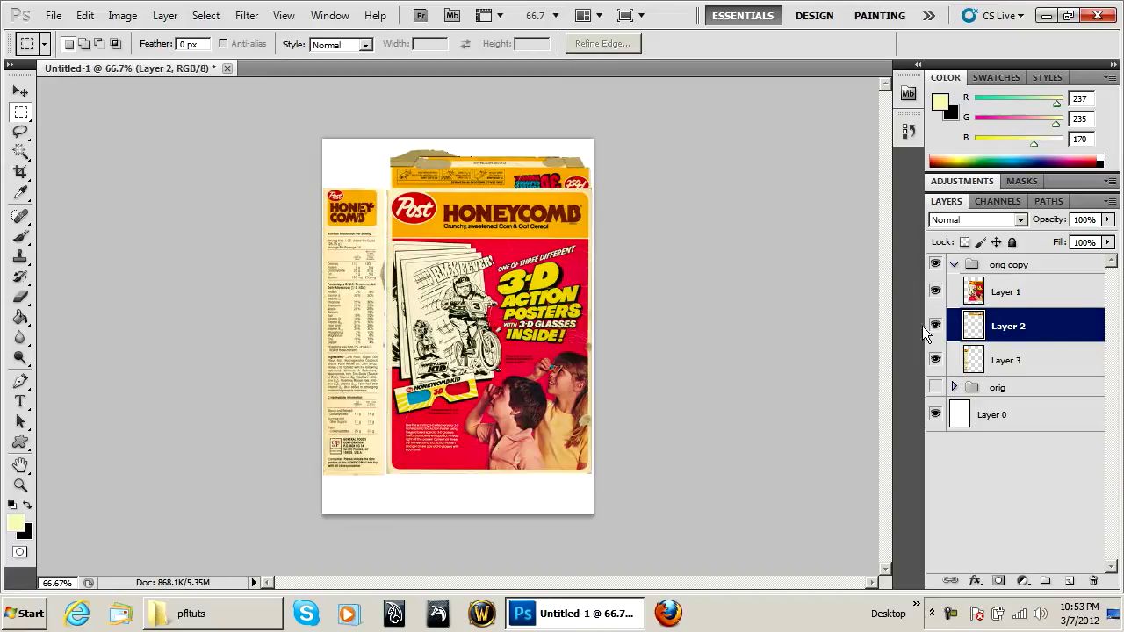
{"action": "left_click", "coordinate": [1011, 365]}
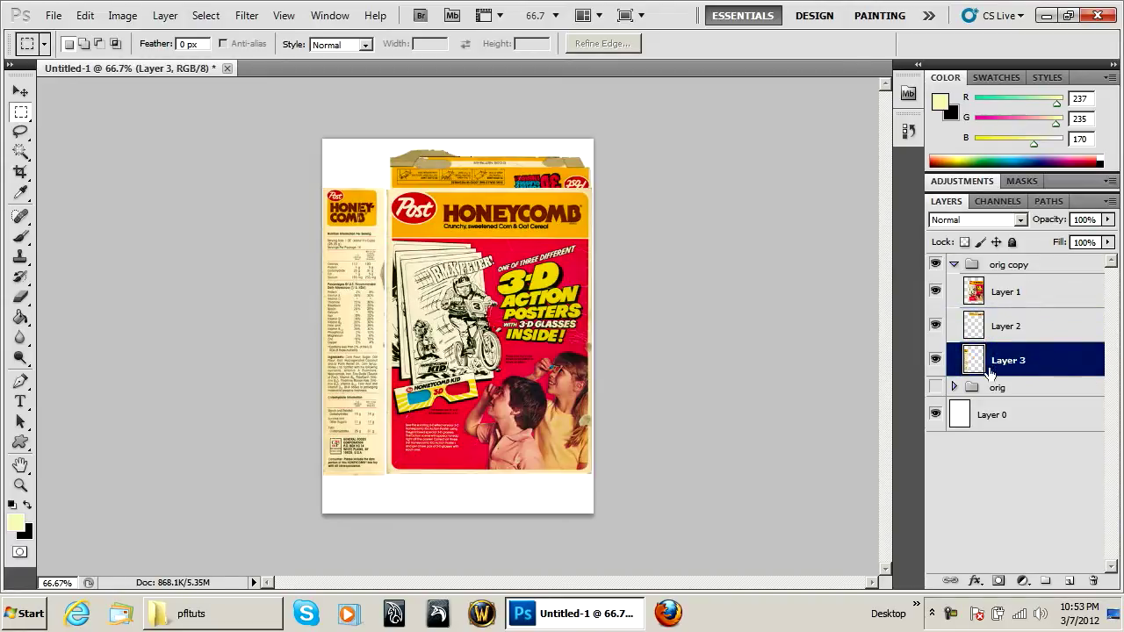
Step: Distort the Layer 3 side panel by raising its bottom corners, lowering its top corners and narrowing it
{"action": "key", "text": "ctrl+t"}
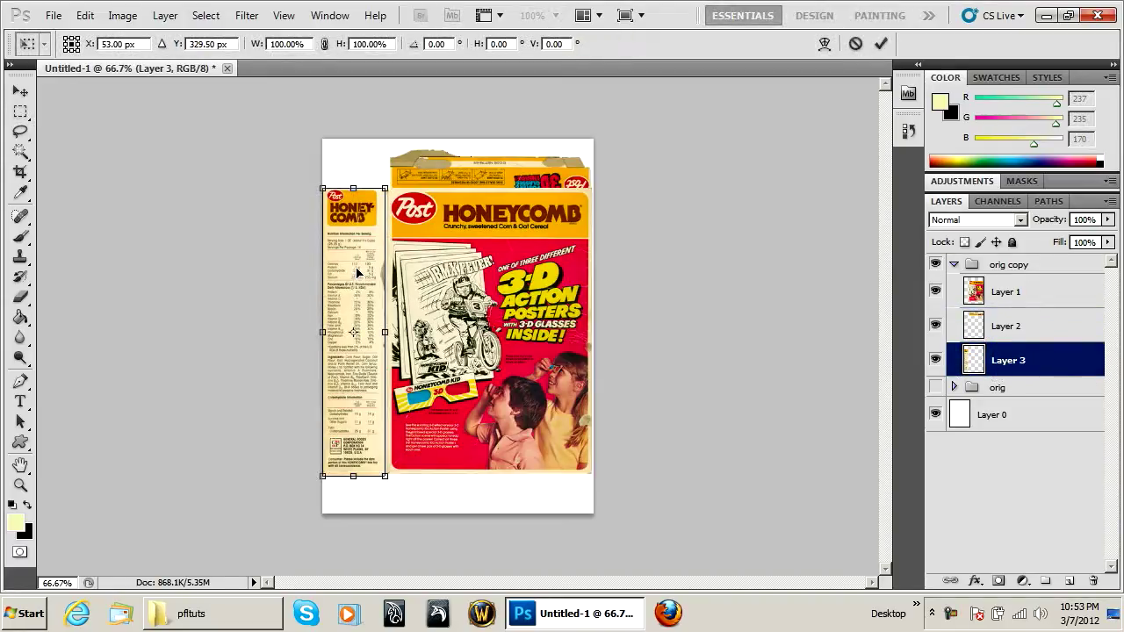
{"action": "left_click", "coordinate": [84, 15]}
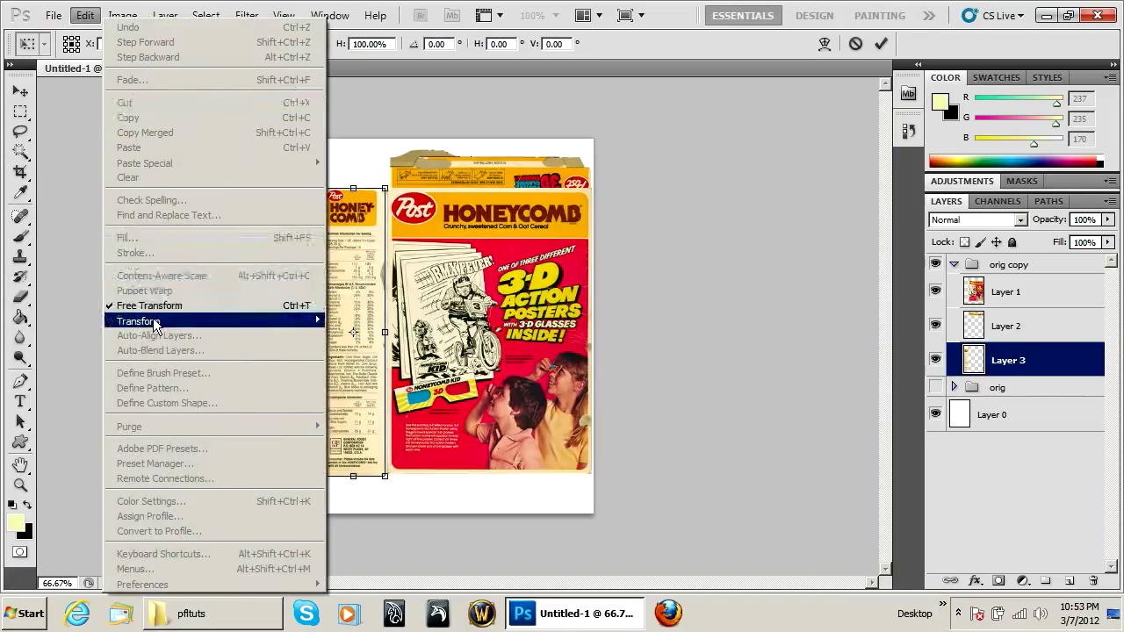
{"action": "mouse_move", "coordinate": [156, 323]}
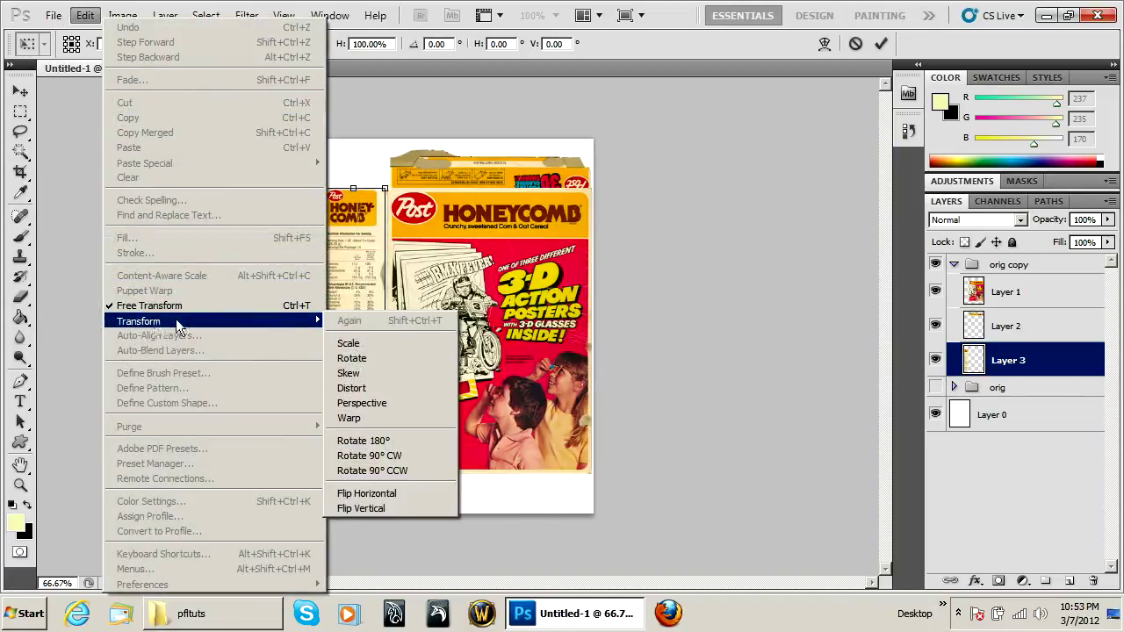
{"action": "left_click", "coordinate": [367, 390]}
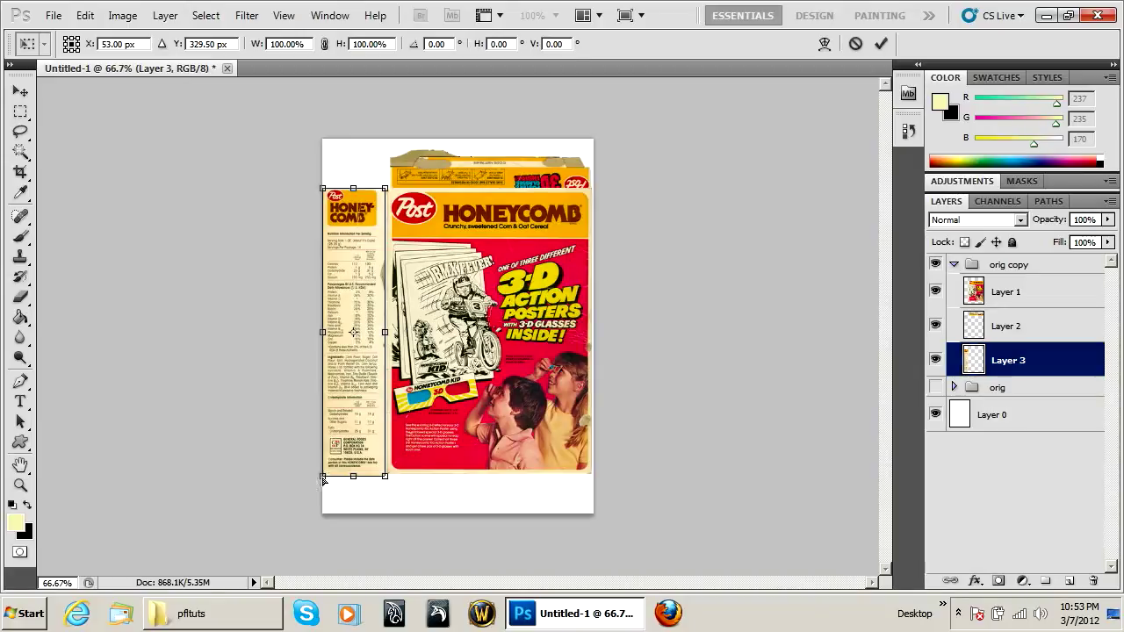
{"action": "left_click_drag", "start_coordinate": [323, 479], "coordinate": [324, 438]}
{"action": "left_click_drag", "start_coordinate": [322, 188], "coordinate": [322, 209]}
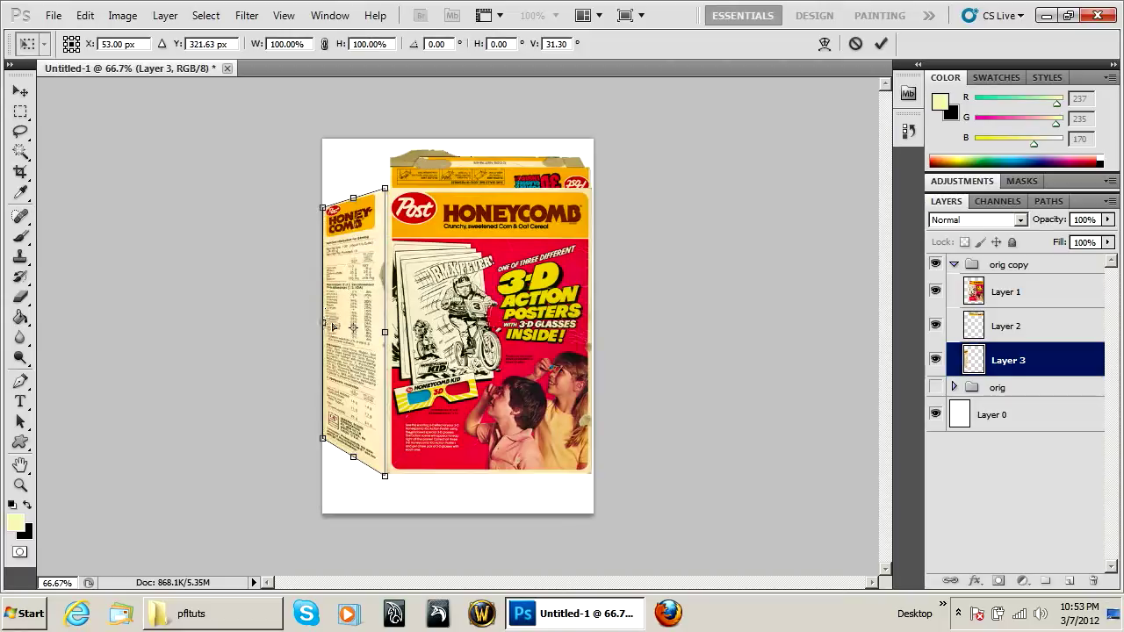
{"action": "left_click_drag", "start_coordinate": [324, 325], "coordinate": [341, 325]}
{"action": "left_click_drag", "start_coordinate": [386, 478], "coordinate": [386, 463]}
{"action": "left_click_drag", "start_coordinate": [387, 191], "coordinate": [387, 195]}
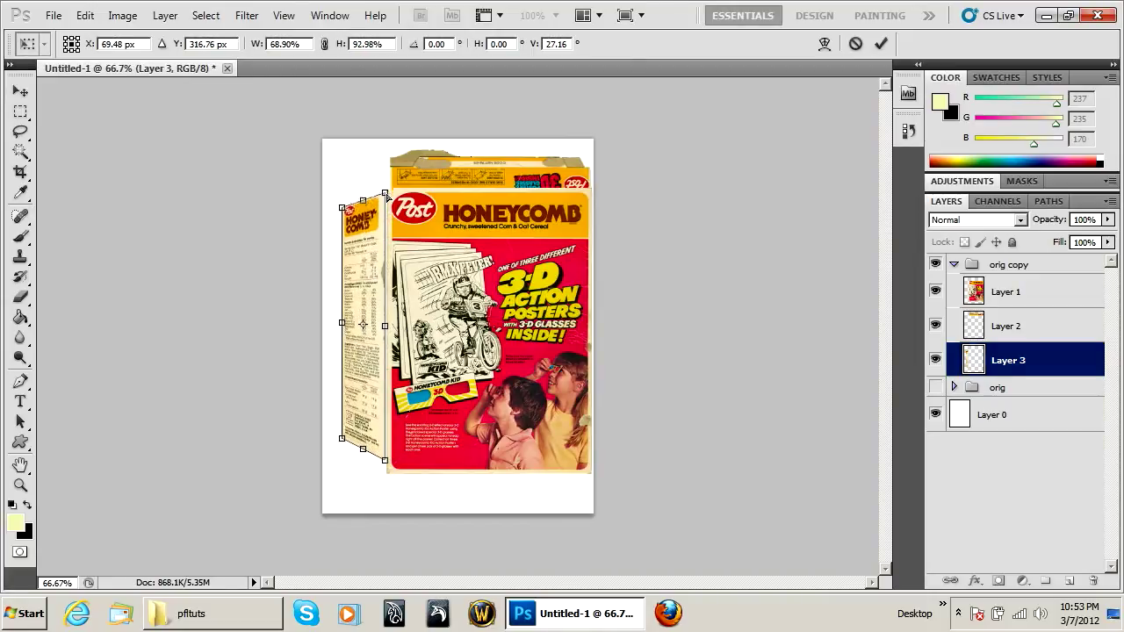
{"action": "key", "text": "Return"}
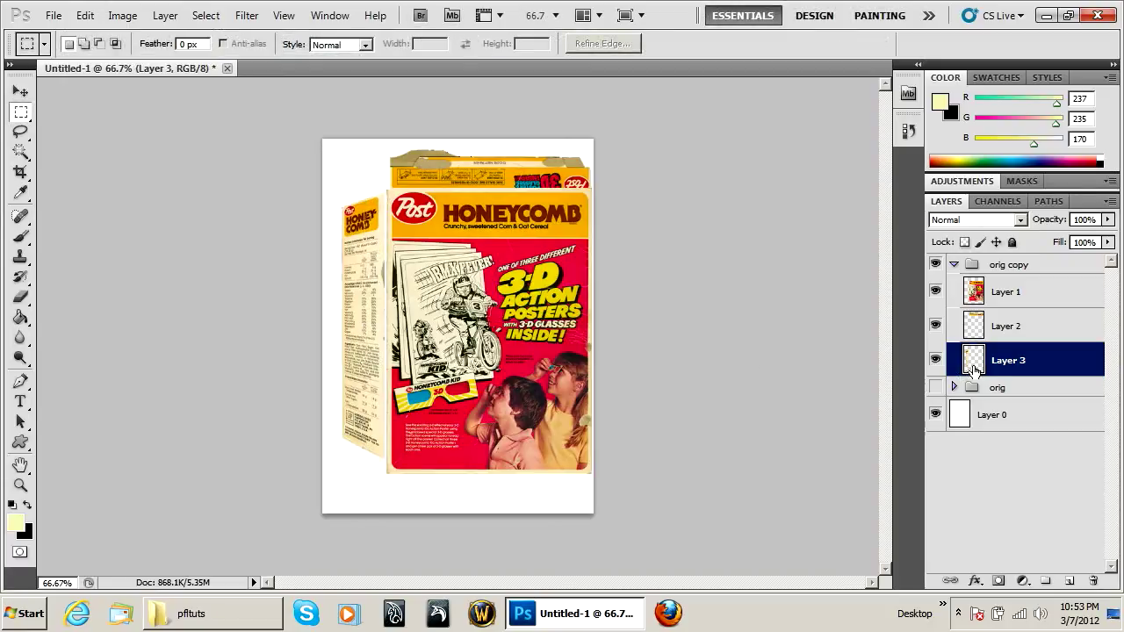
Step: Scale down the Layer 1 front panel and pull its right corners inward for perspective
{"action": "left_click", "coordinate": [1001, 302]}
{"action": "key", "text": "ctrl+t"}
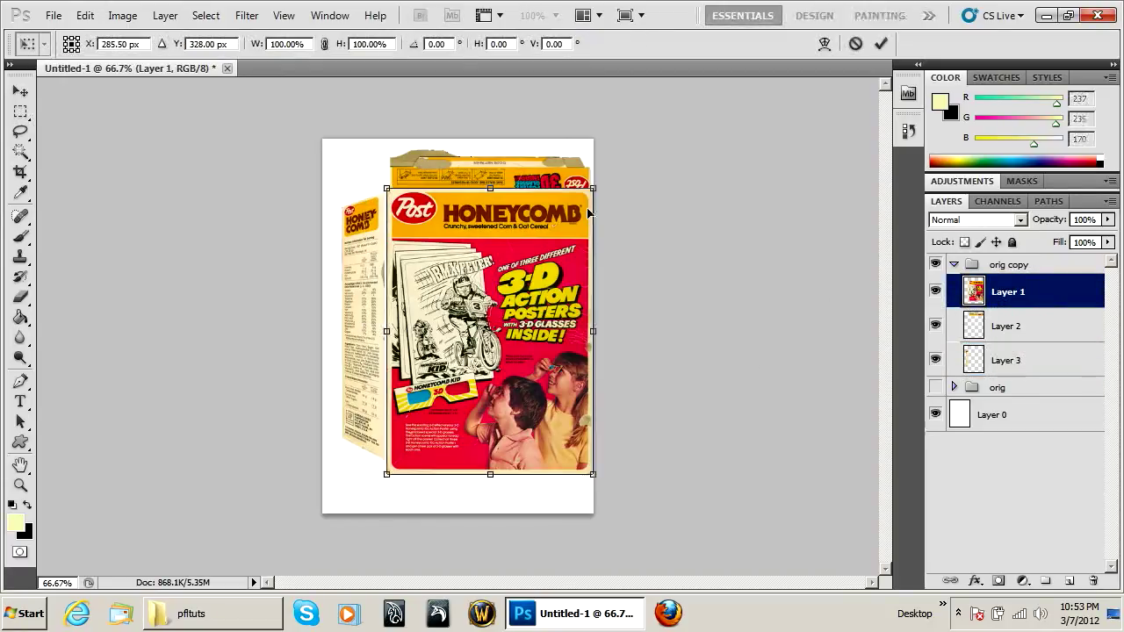
{"action": "left_click_drag", "start_coordinate": [459, 252], "coordinate": [459, 254]}
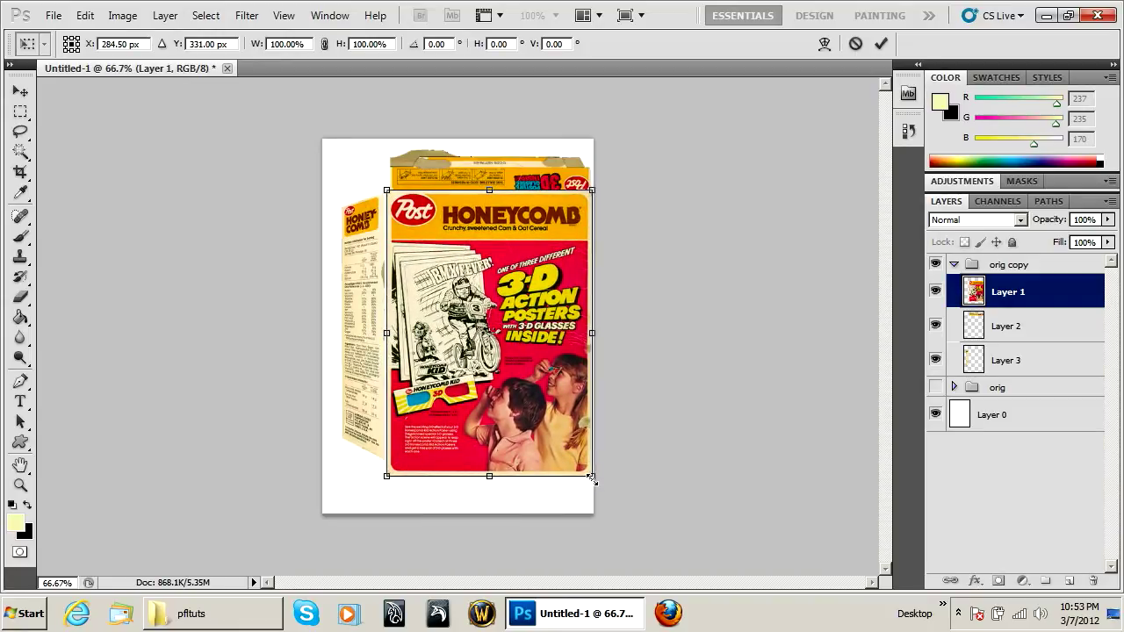
{"action": "left_click_drag", "start_coordinate": [591, 479], "coordinate": [572, 403]}
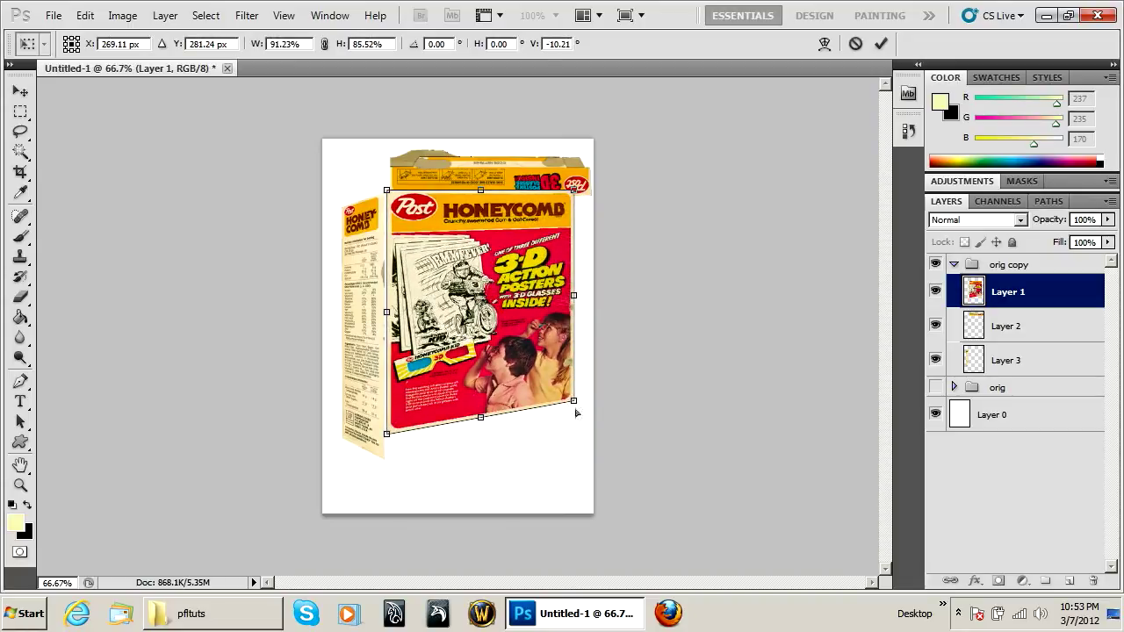
{"action": "key", "text": "ctrl+z"}
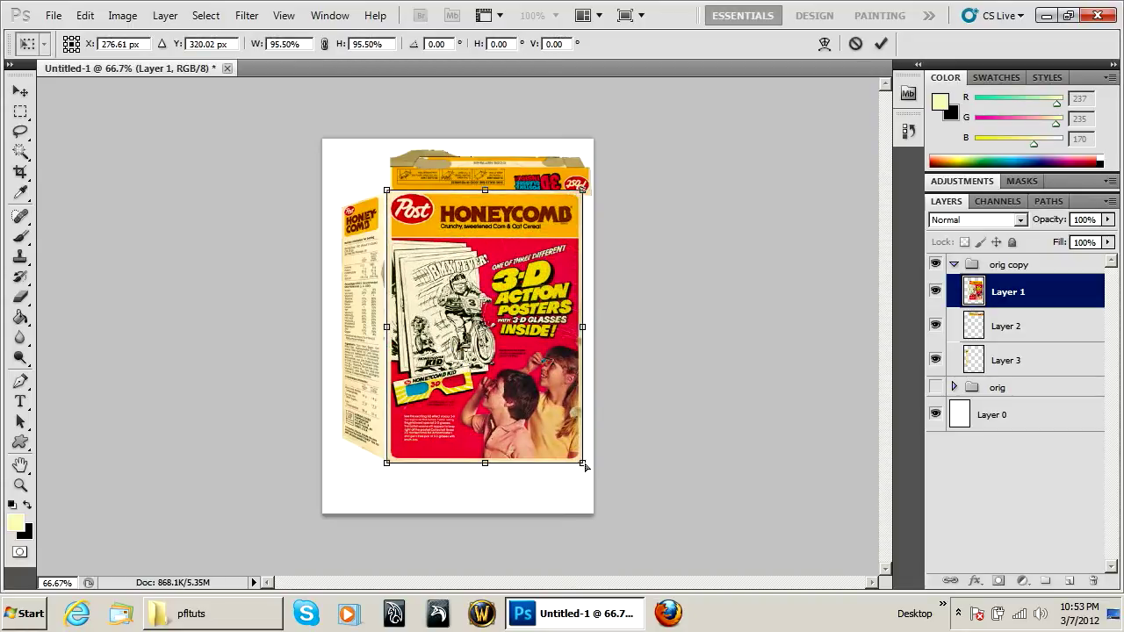
{"action": "left_click_drag", "start_coordinate": [583, 466], "coordinate": [561, 422]}
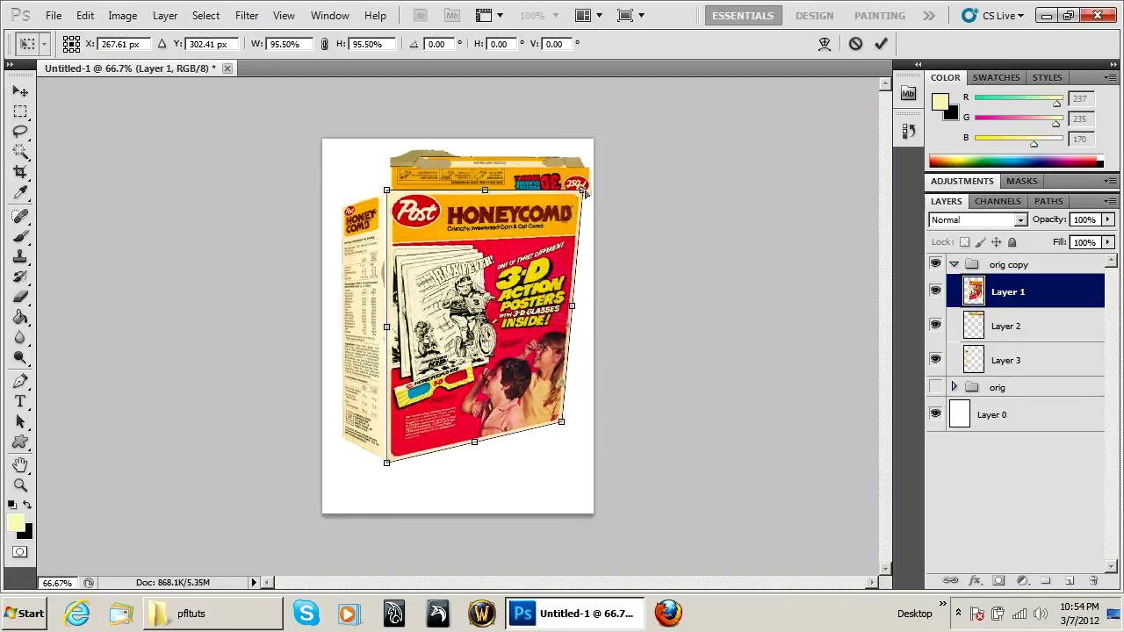
{"action": "left_click_drag", "start_coordinate": [581, 189], "coordinate": [563, 205]}
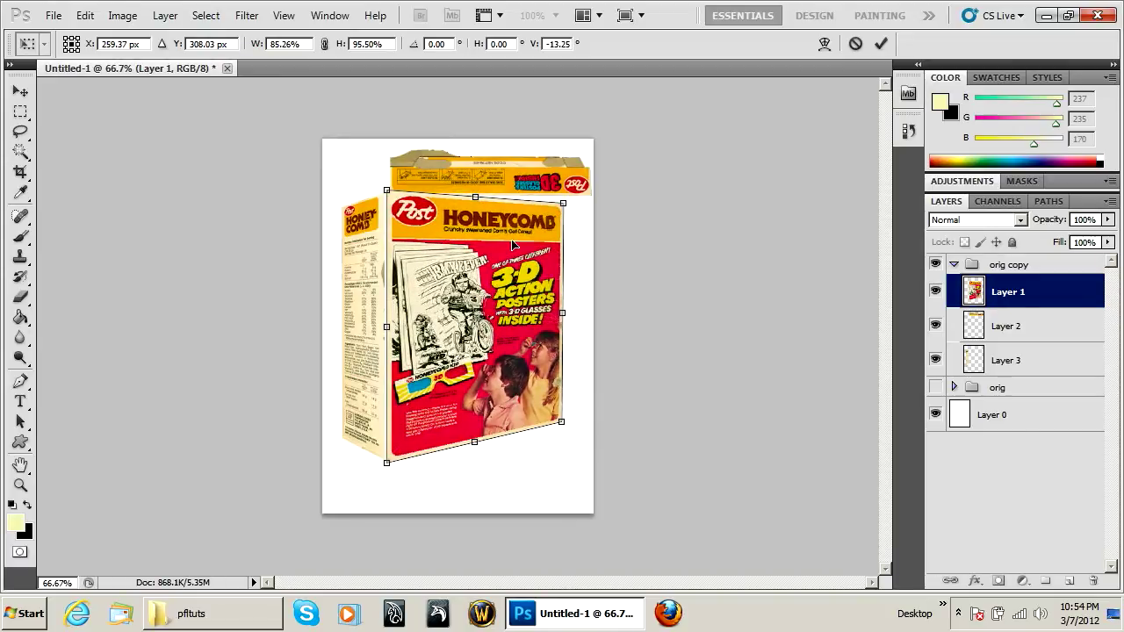
{"action": "key", "text": "Return"}
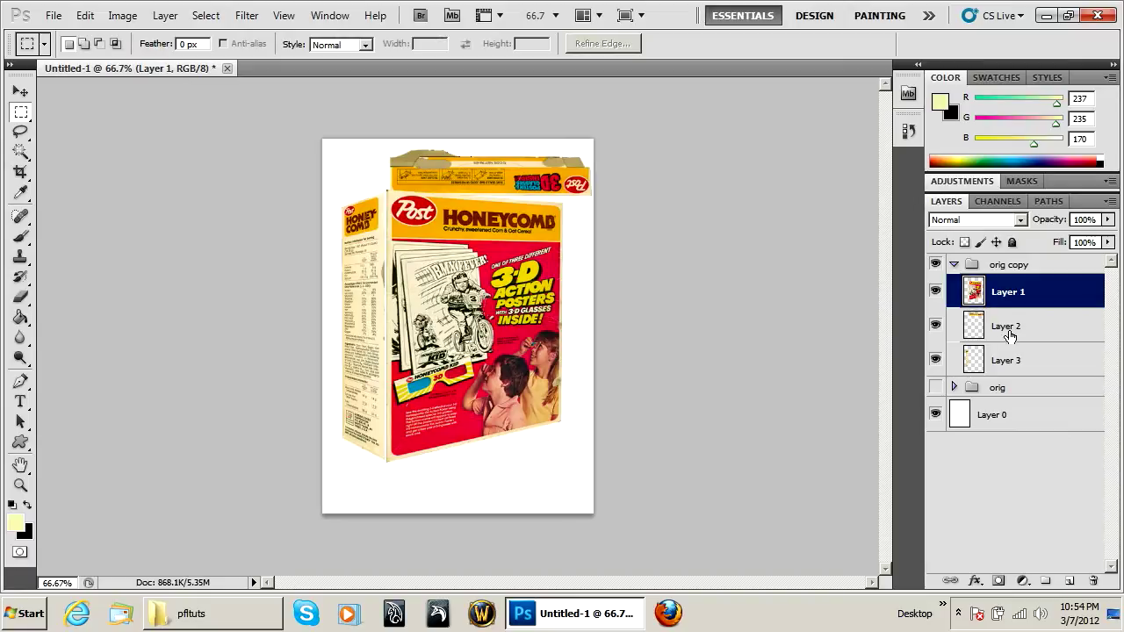
Step: Select the Layer 2 top flap and distort it into a thin, slanted lid along the box top
{"action": "left_click", "coordinate": [1029, 360]}
{"action": "left_click", "coordinate": [997, 325]}
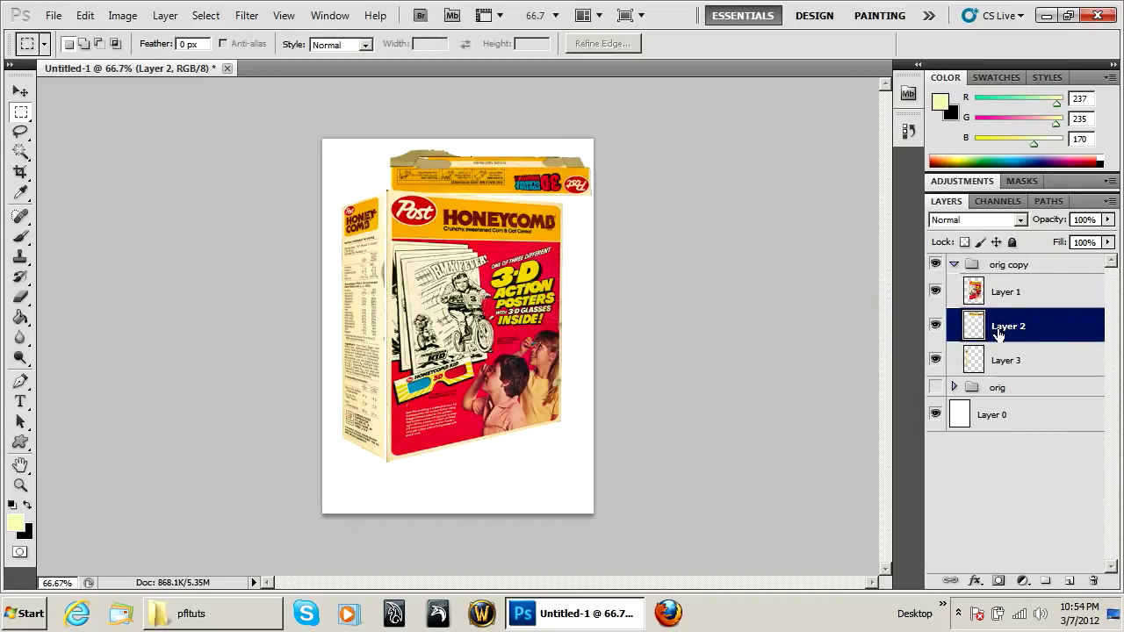
{"action": "left_click", "coordinate": [934, 329]}
{"action": "left_click", "coordinate": [935, 329]}
{"action": "key", "text": "ctrl+t"}
{"action": "left_click_drag", "start_coordinate": [427, 180], "coordinate": [419, 185]}
{"action": "left_click_drag", "start_coordinate": [374, 153], "coordinate": [345, 209]}
{"action": "left_click_drag", "start_coordinate": [567, 163], "coordinate": [568, 188]}
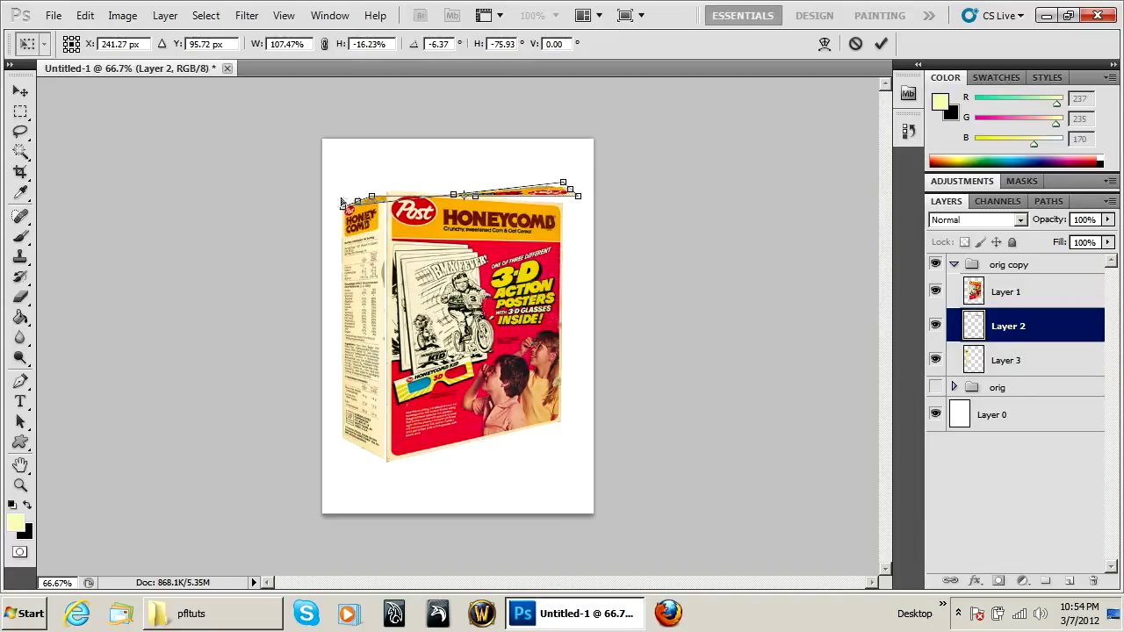
{"action": "left_click_drag", "start_coordinate": [372, 198], "coordinate": [354, 175]}
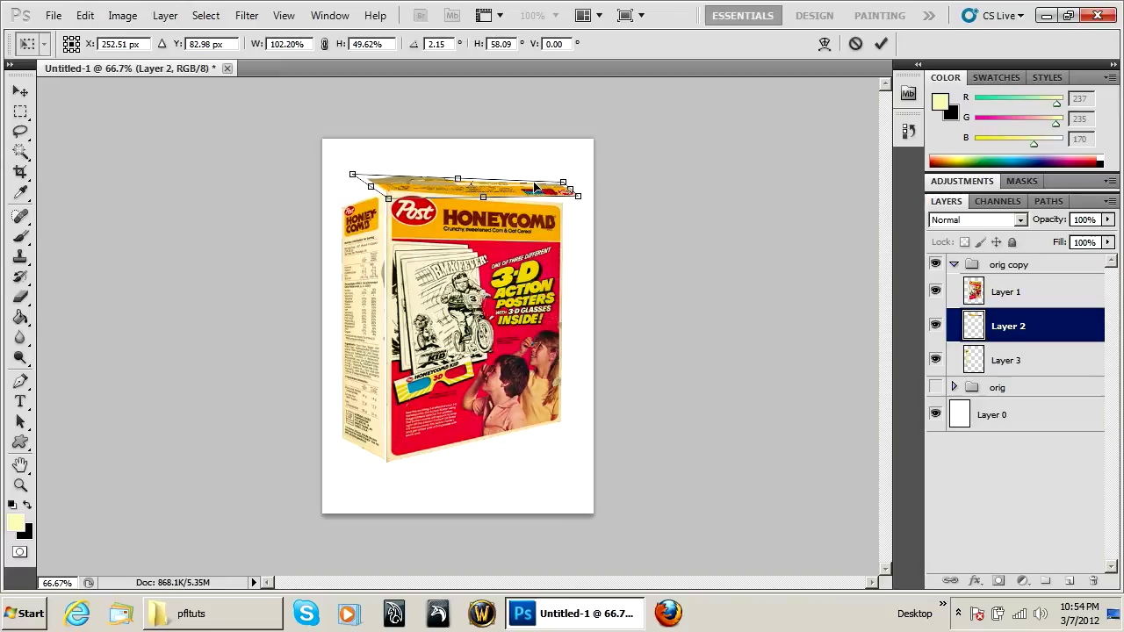
{"action": "left_click_drag", "start_coordinate": [578, 197], "coordinate": [555, 177]}
{"action": "left_click_drag", "start_coordinate": [354, 176], "coordinate": [367, 175]}
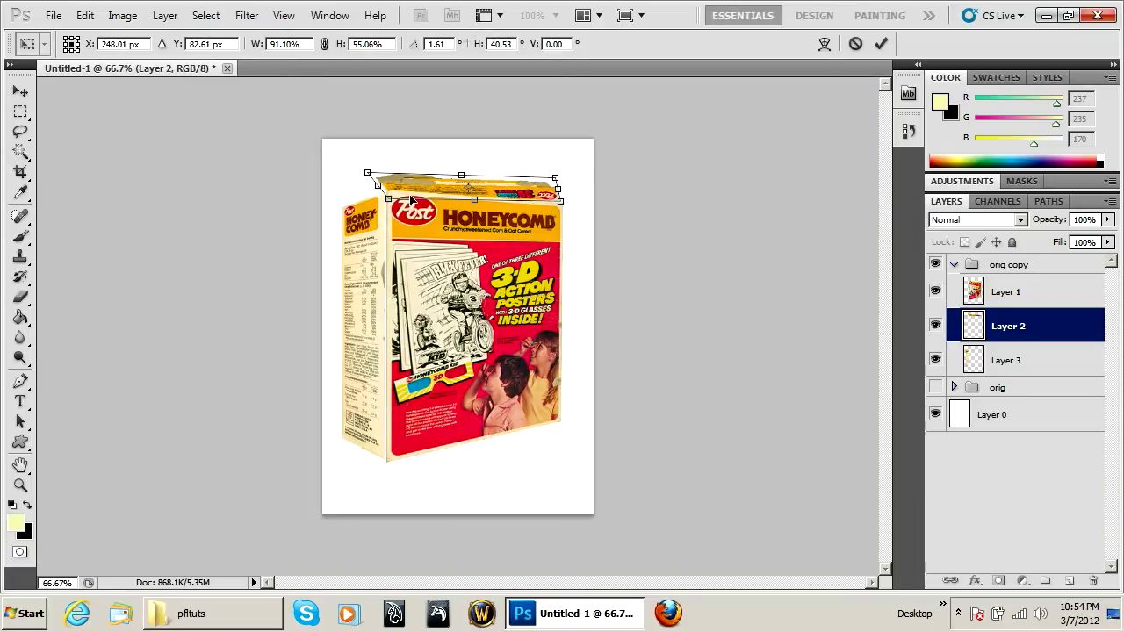
{"action": "key", "text": "Return"}
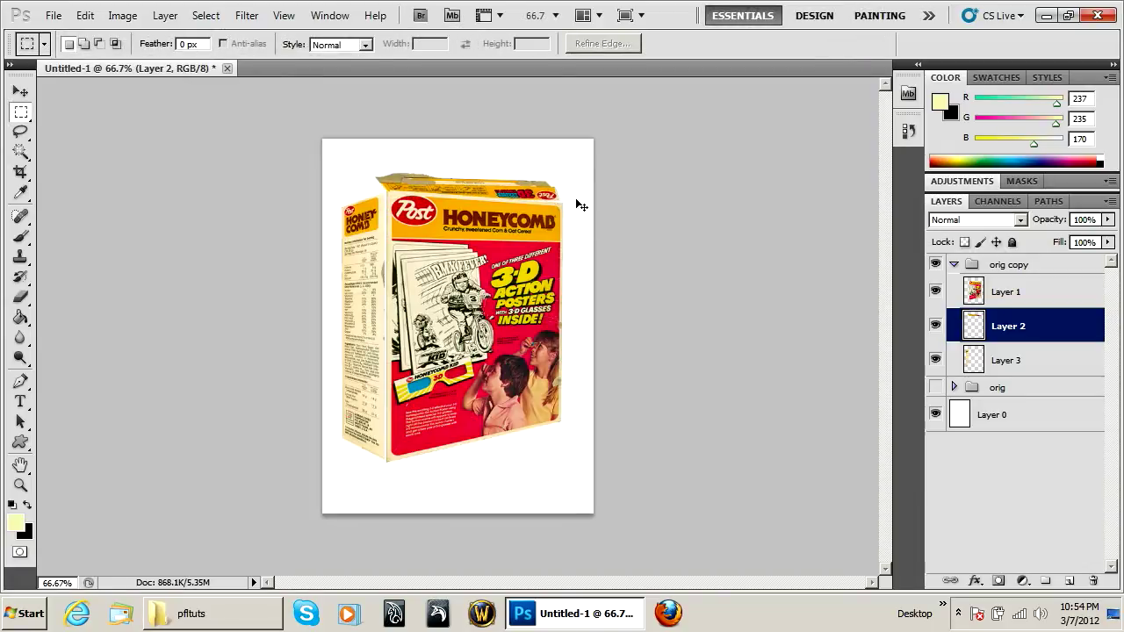
Step: Nudge the lid left and right and try a slight rotation, then undo it
{"action": "key", "text": "ctrl+t"}
{"action": "key", "text": "Escape"}
{"action": "key", "text": "v"}
{"action": "key", "text": "shift+Left"}
{"action": "key", "text": "shift+Left"}
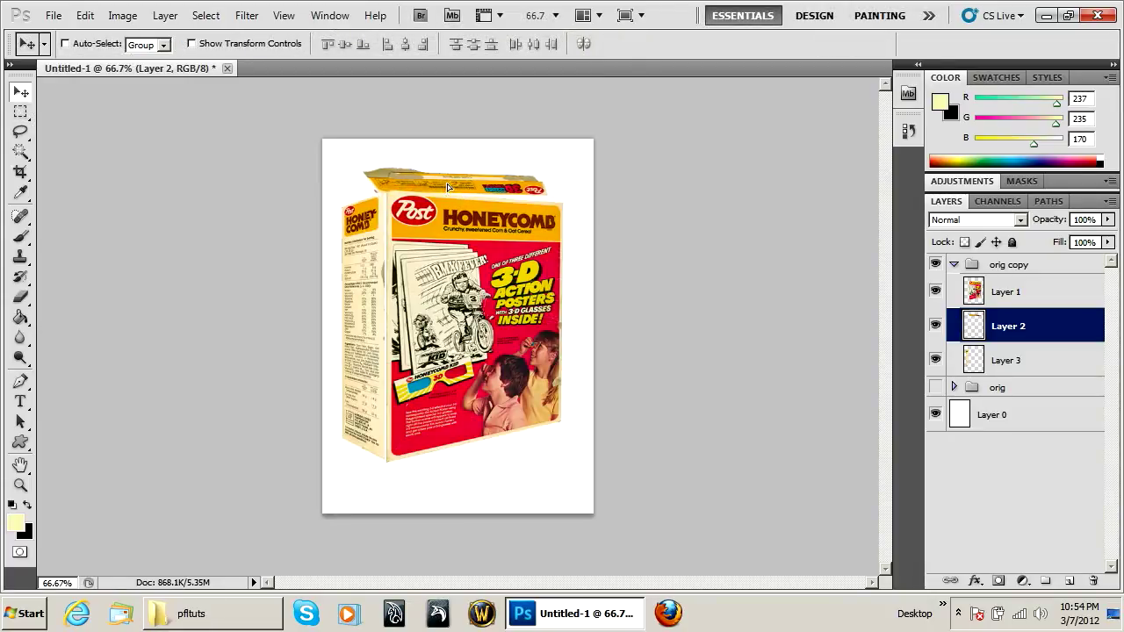
{"action": "key", "text": "shift+Right"}
{"action": "key", "text": "shift+Right"}
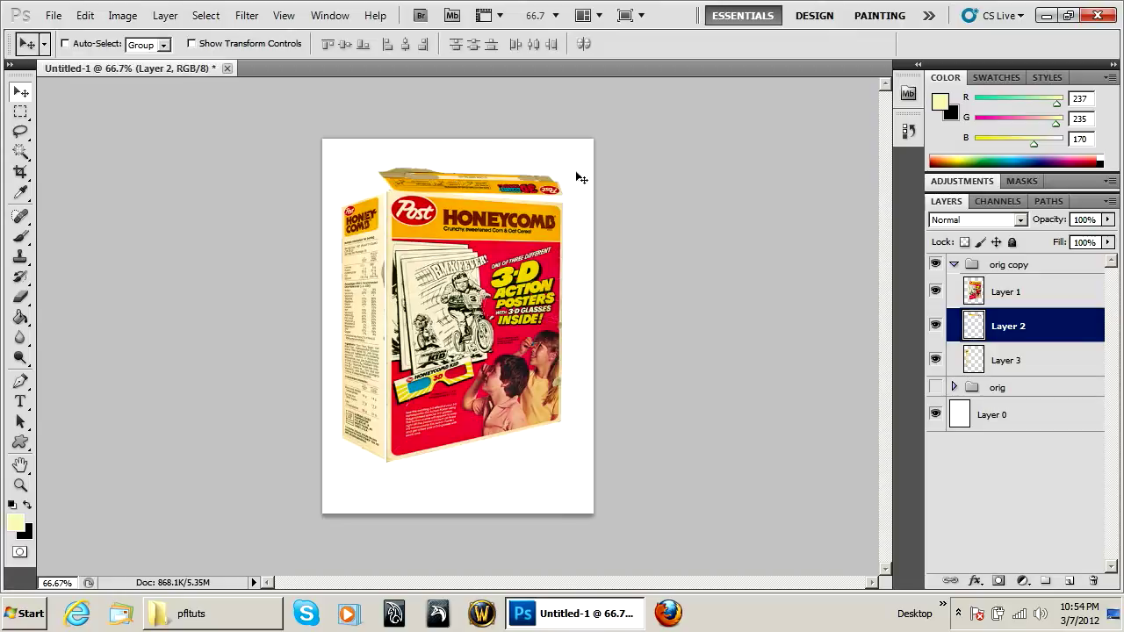
{"action": "key", "text": "ctrl+t"}
{"action": "left_click_drag", "start_coordinate": [579, 164], "coordinate": [583, 174]}
{"action": "key", "text": "Return"}
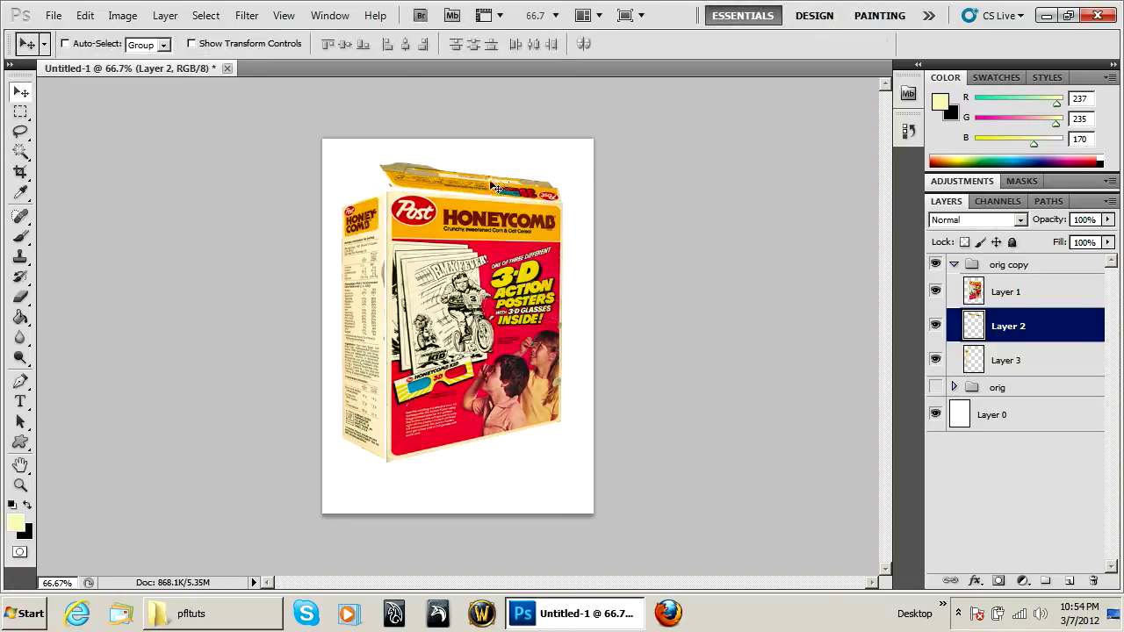
{"action": "key", "text": "ctrl+z"}
Step: Toggle snapping and align the lid with the box's top edge, about 101.9% wide
{"action": "left_click", "coordinate": [330, 16]}
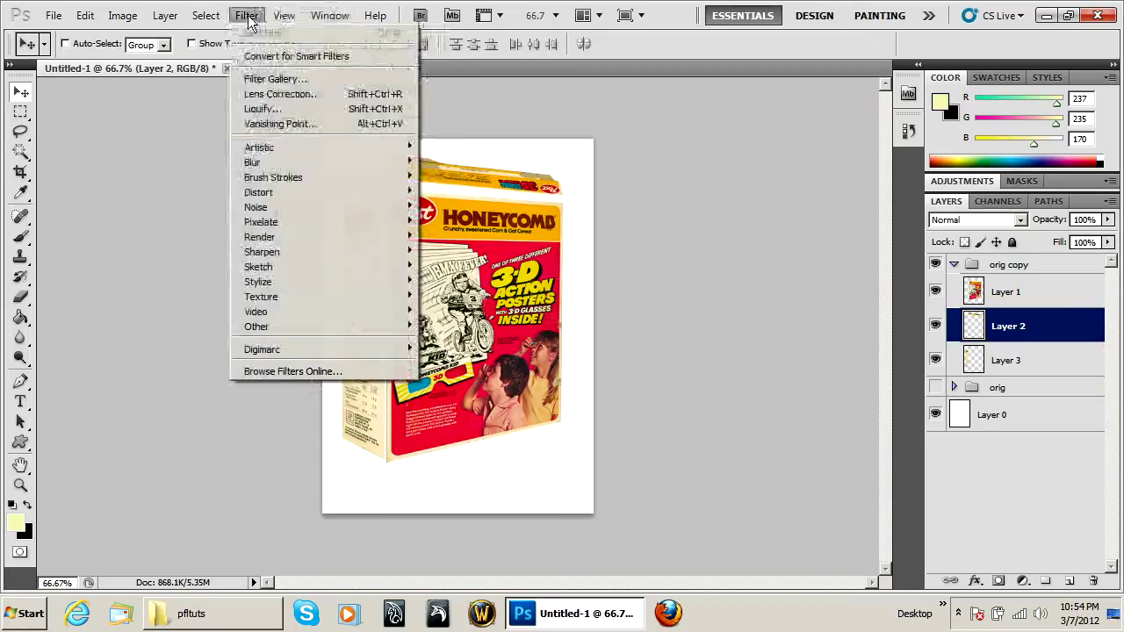
{"action": "mouse_move", "coordinate": [212, 19]}
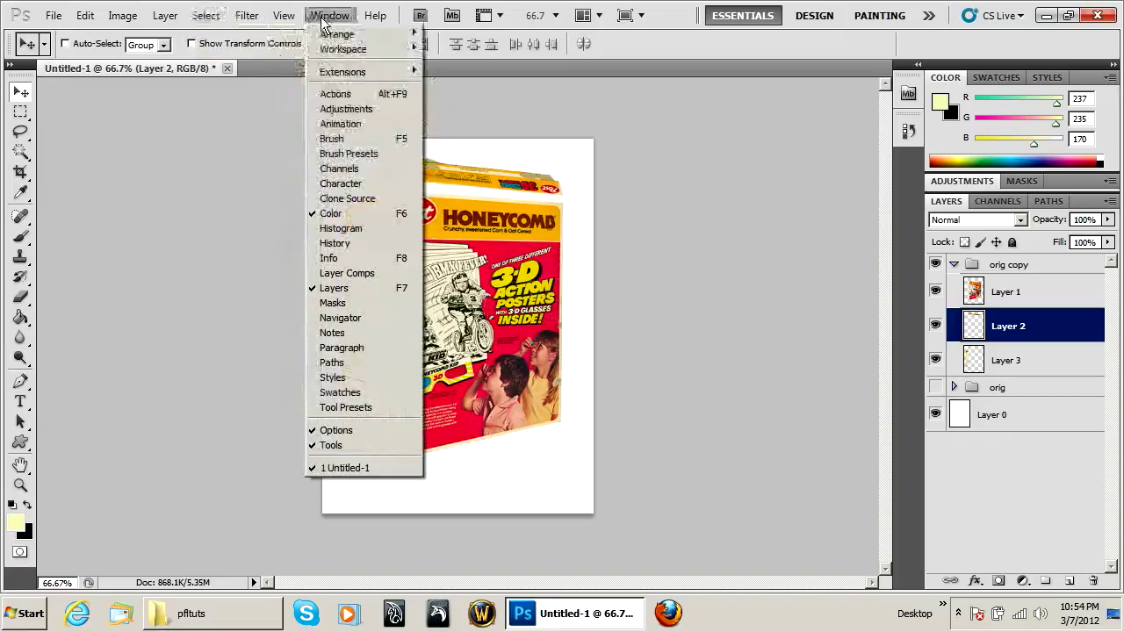
{"action": "mouse_move", "coordinate": [284, 16]}
{"action": "left_click", "coordinate": [297, 302]}
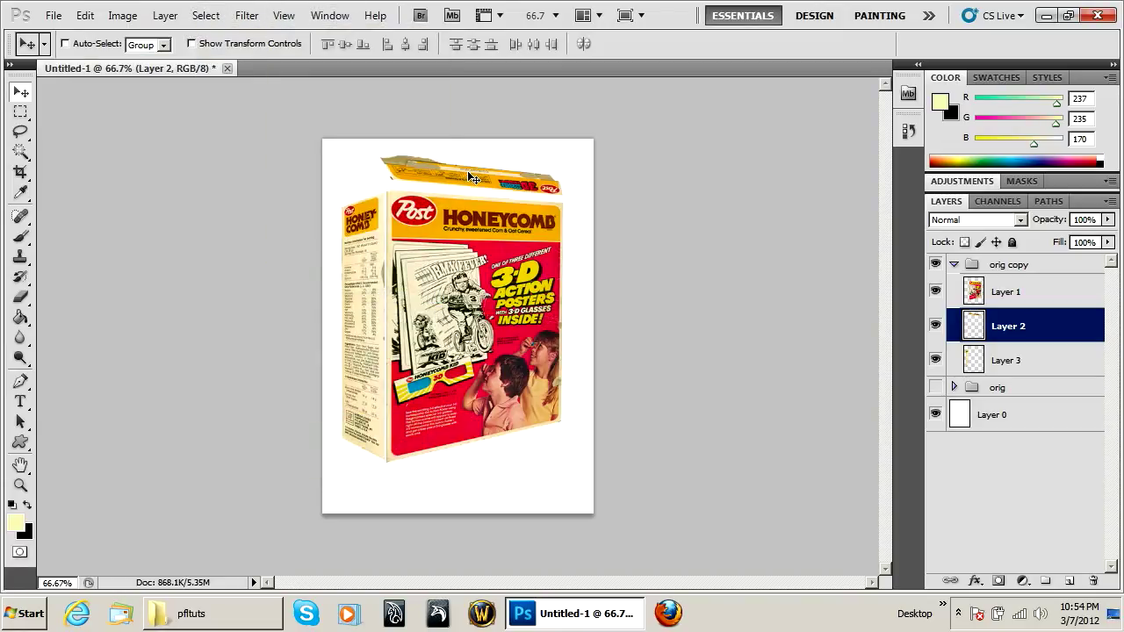
{"action": "left_click_drag", "start_coordinate": [521, 161], "coordinate": [468, 180]}
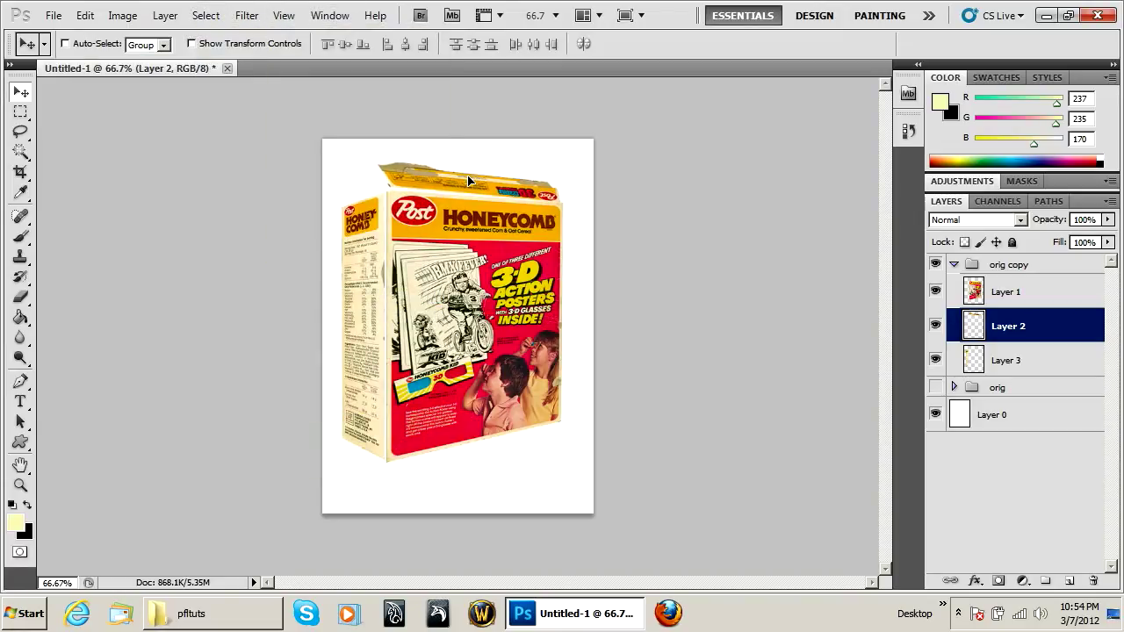
{"action": "key", "text": "ctrl+t"}
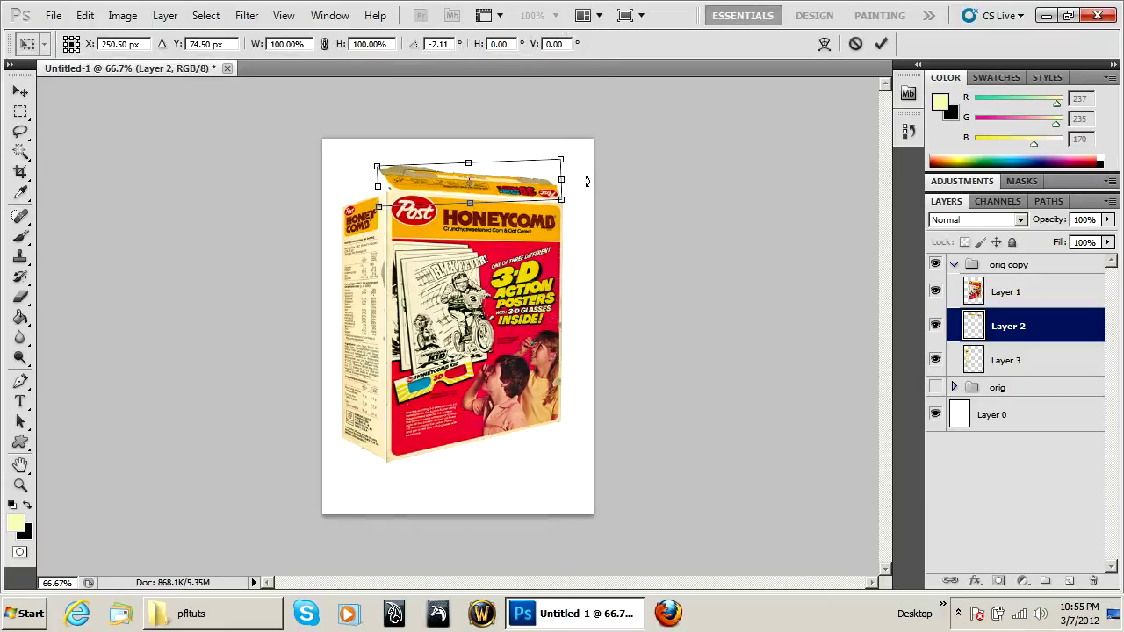
{"action": "key", "text": "Return"}
{"action": "left_click_drag", "start_coordinate": [521, 187], "coordinate": [517, 187]}
{"action": "key", "text": "Left"}
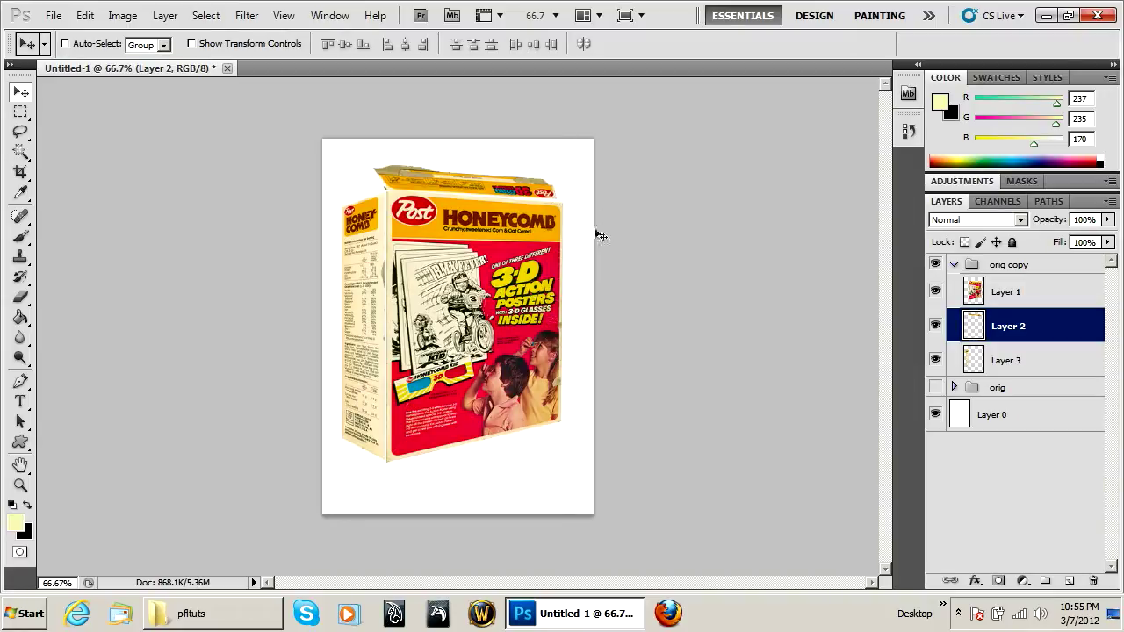
{"action": "left_click_drag", "start_coordinate": [482, 205], "coordinate": [481, 202]}
{"action": "key", "text": "ctrl+t"}
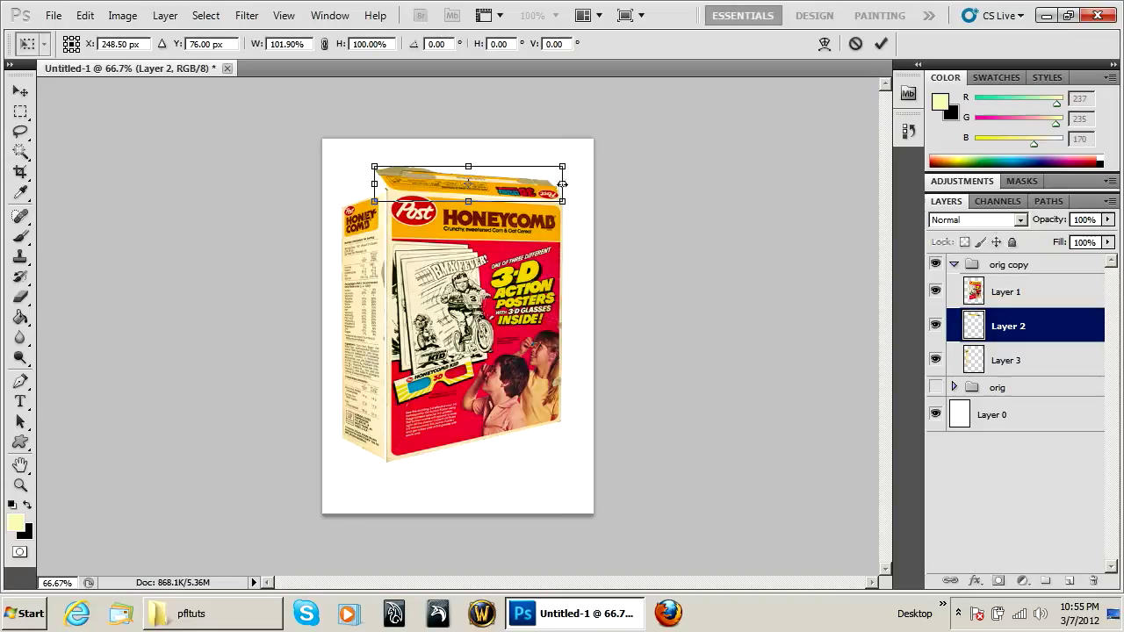
{"action": "key", "text": "Return"}
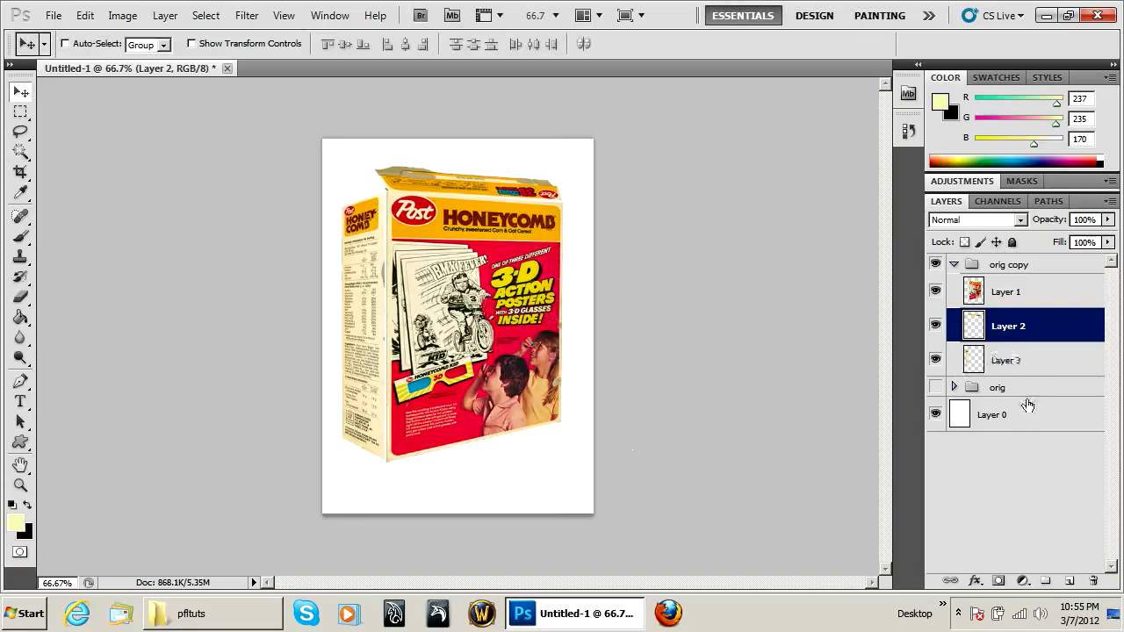
Step: Toggle the white background layer off and on to check the box edges
{"action": "left_click", "coordinate": [936, 414]}
{"action": "left_click", "coordinate": [935, 416]}
{"action": "left_click", "coordinate": [934, 416]}
{"action": "left_click", "coordinate": [935, 416]}
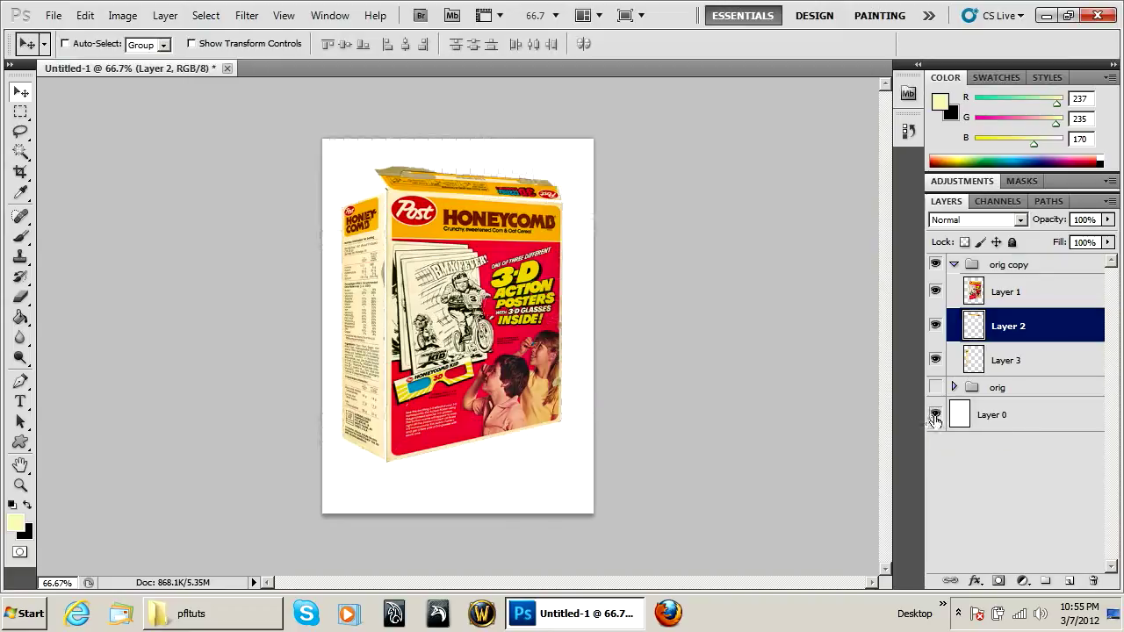
Step: Narrow the Layer 3 side panel to about 67% width
{"action": "left_click", "coordinate": [1001, 360]}
{"action": "key", "text": "ctrl+t"}
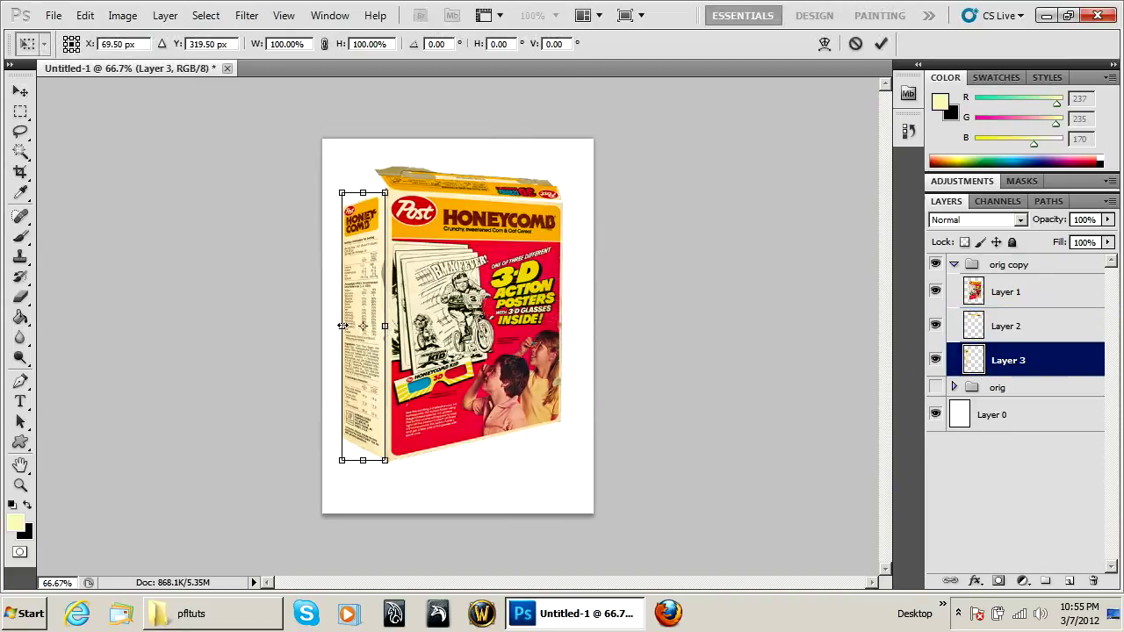
{"action": "left_click_drag", "start_coordinate": [342, 326], "coordinate": [356, 326]}
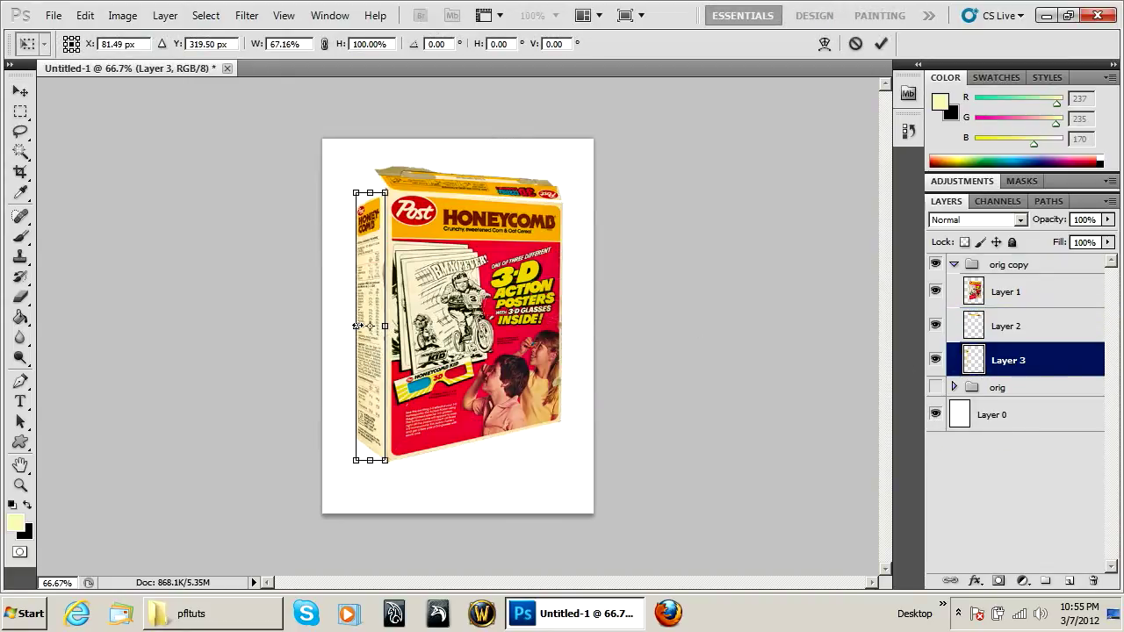
{"action": "key", "text": "Return"}
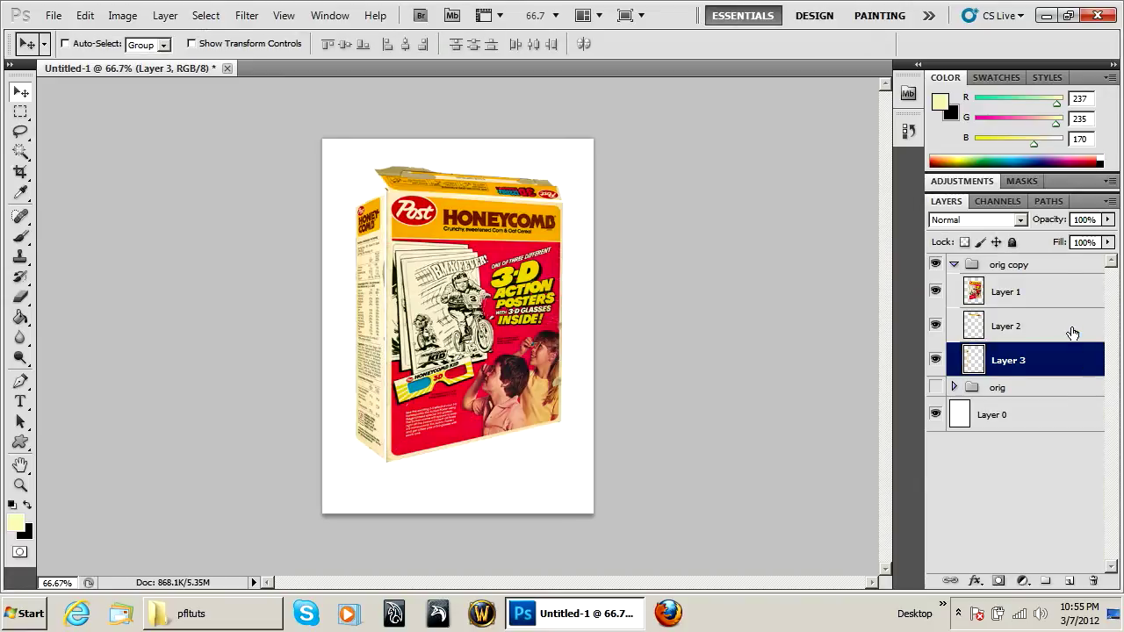
{"action": "left_click", "coordinate": [1045, 267]}
Step: Duplicate the orig copy group as 'orig copy 2'
{"action": "left_click_drag", "start_coordinate": [1049, 265], "coordinate": [1070, 580]}
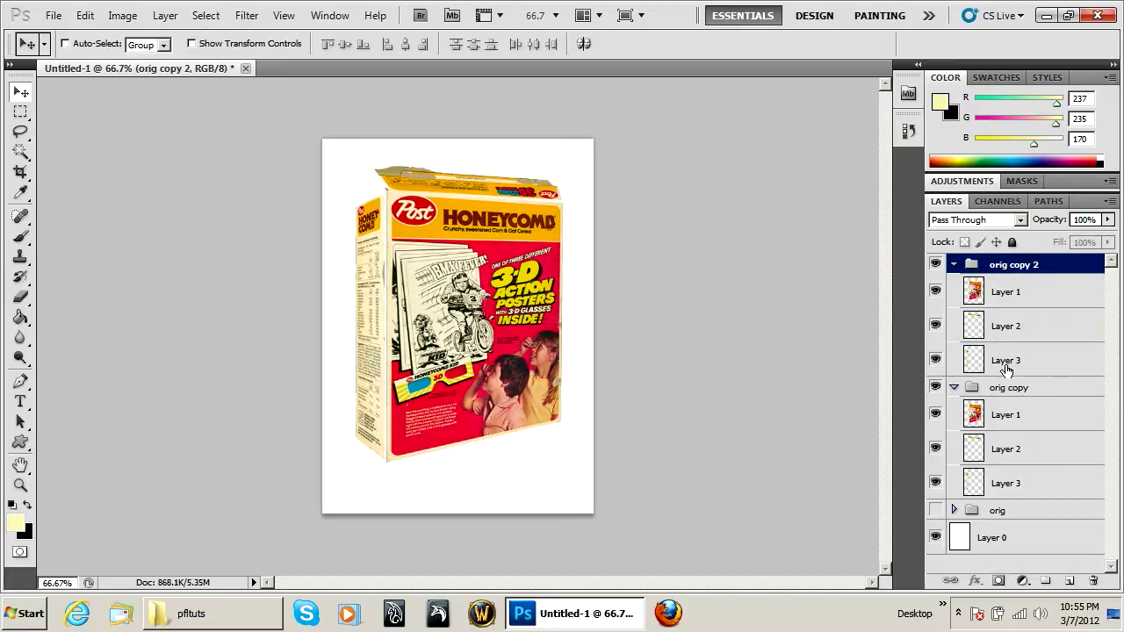
{"action": "left_click", "coordinate": [954, 388]}
{"action": "key", "text": "ctrl+t"}
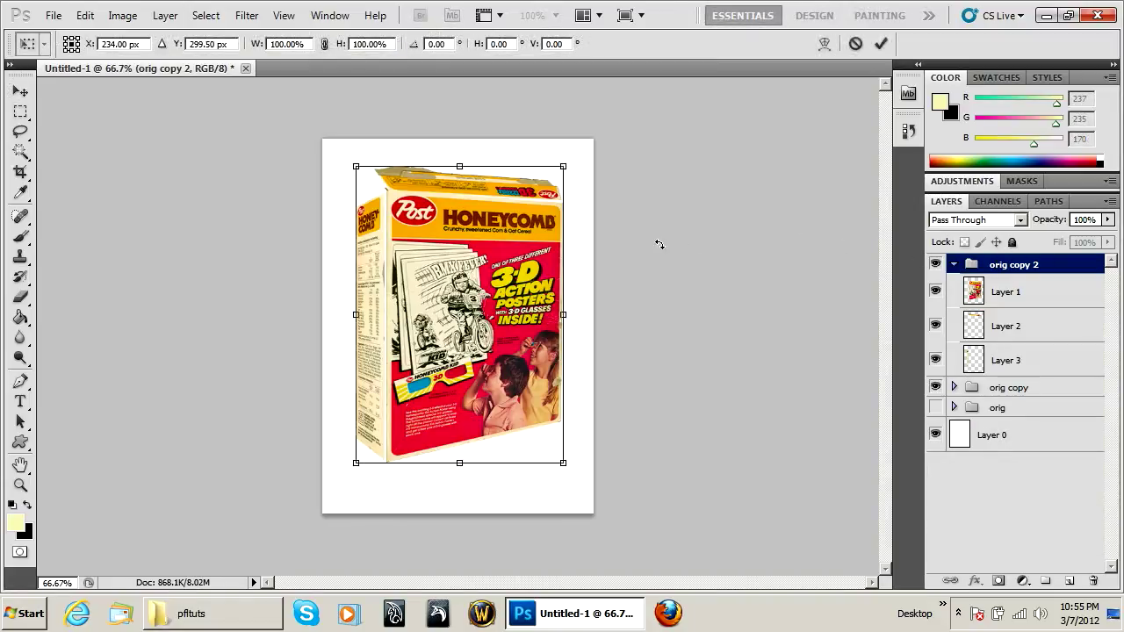
{"action": "key", "text": "Return"}
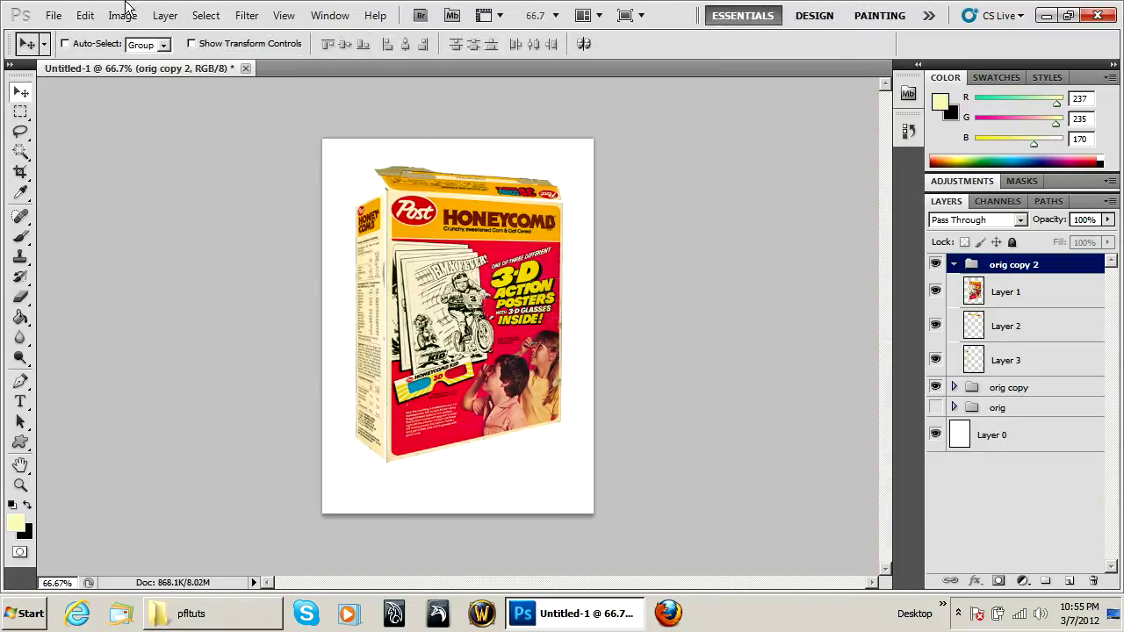
Step: Flip the orig copy 2 group vertically and move it below the upright box
{"action": "left_click", "coordinate": [122, 15]}
{"action": "mouse_move", "coordinate": [90, 18]}
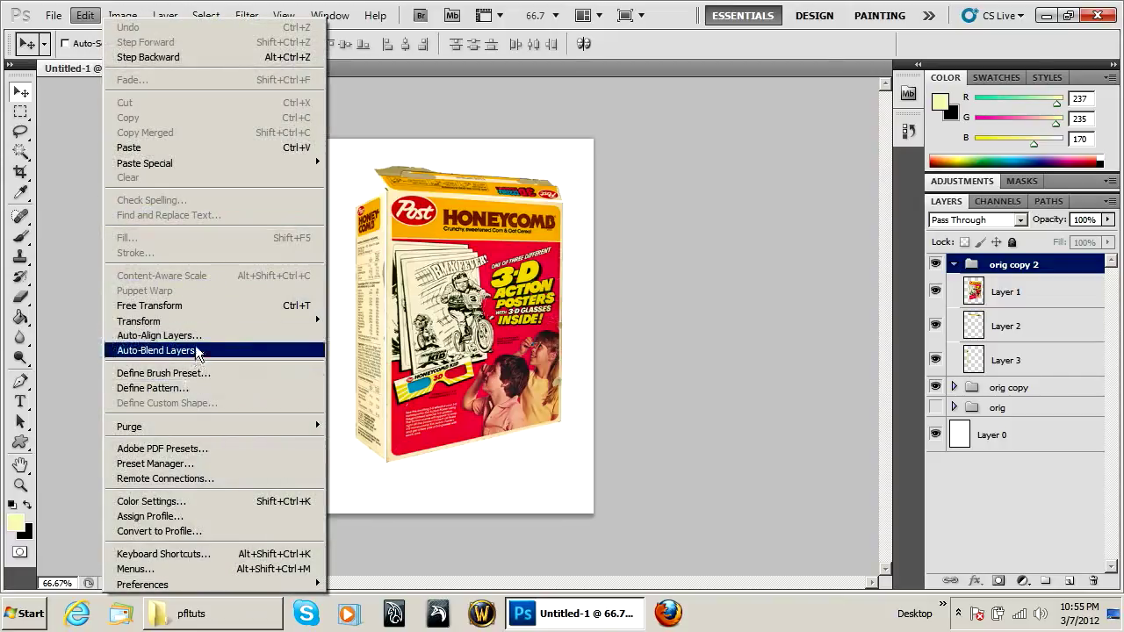
{"action": "mouse_move", "coordinate": [320, 324]}
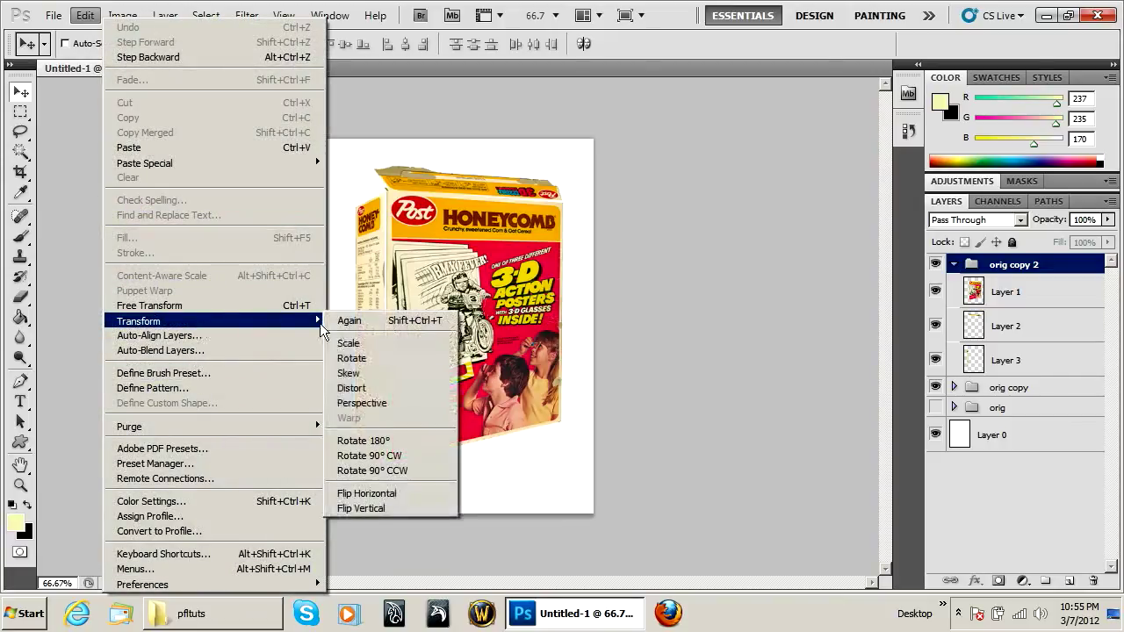
{"action": "left_click", "coordinate": [369, 509]}
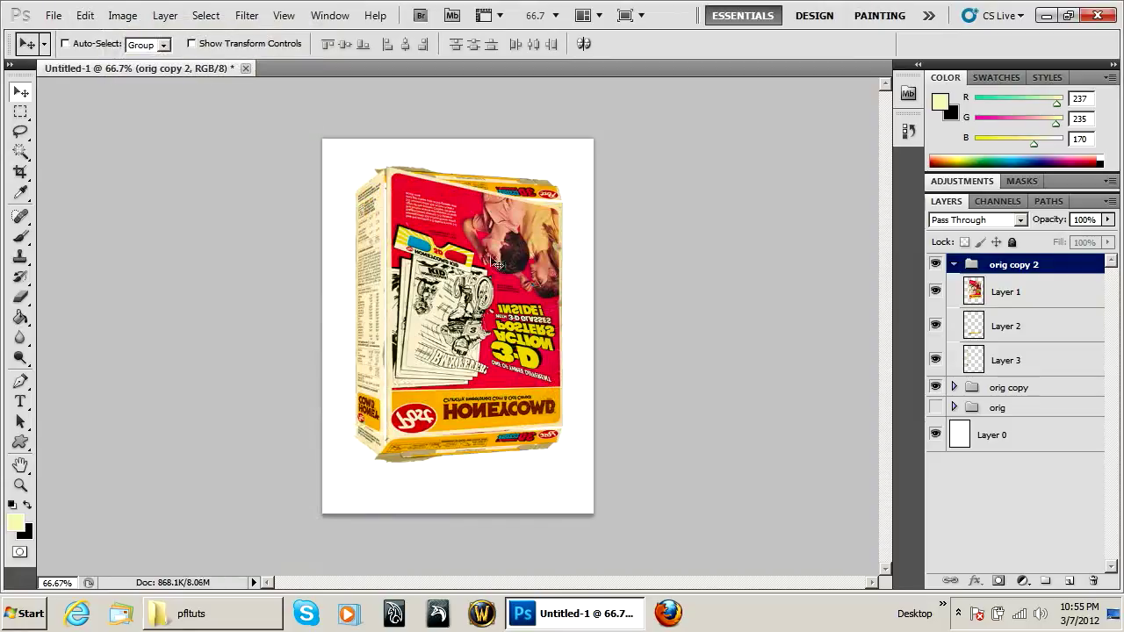
{"action": "left_click_drag", "start_coordinate": [448, 239], "coordinate": [436, 538]}
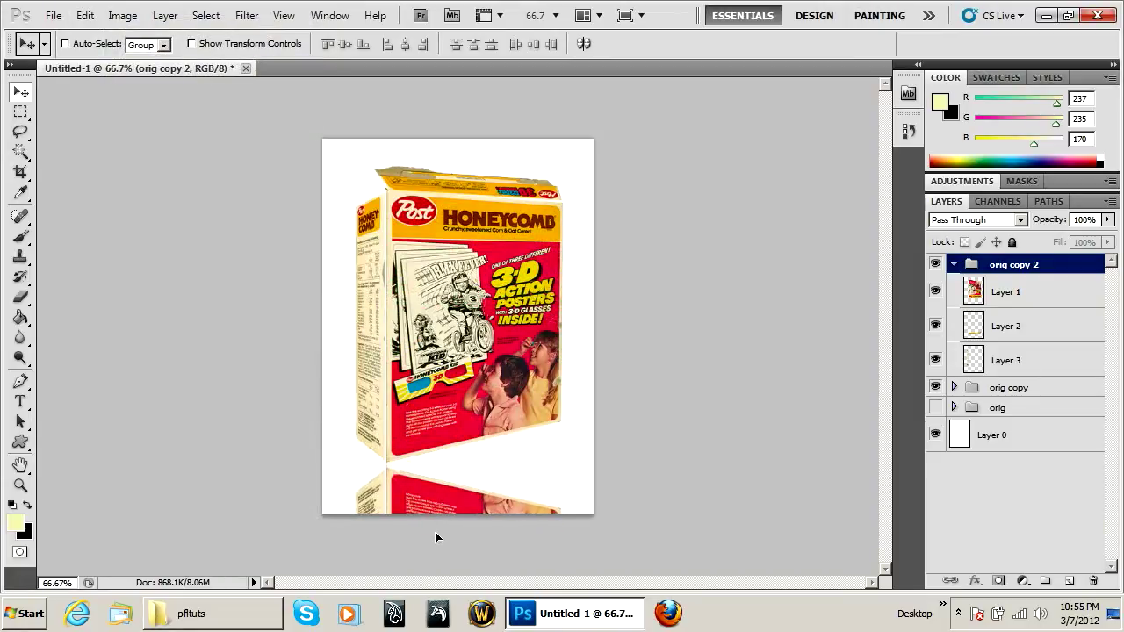
Step: Zoom out and extend the canvas downward with the Crop tool
{"action": "left_click", "coordinate": [21, 486]}
{"action": "left_click", "coordinate": [238, 457], "text": "alt"}
{"action": "left_click", "coordinate": [237, 457], "text": "alt"}
{"action": "left_click", "coordinate": [237, 457], "text": "alt"}
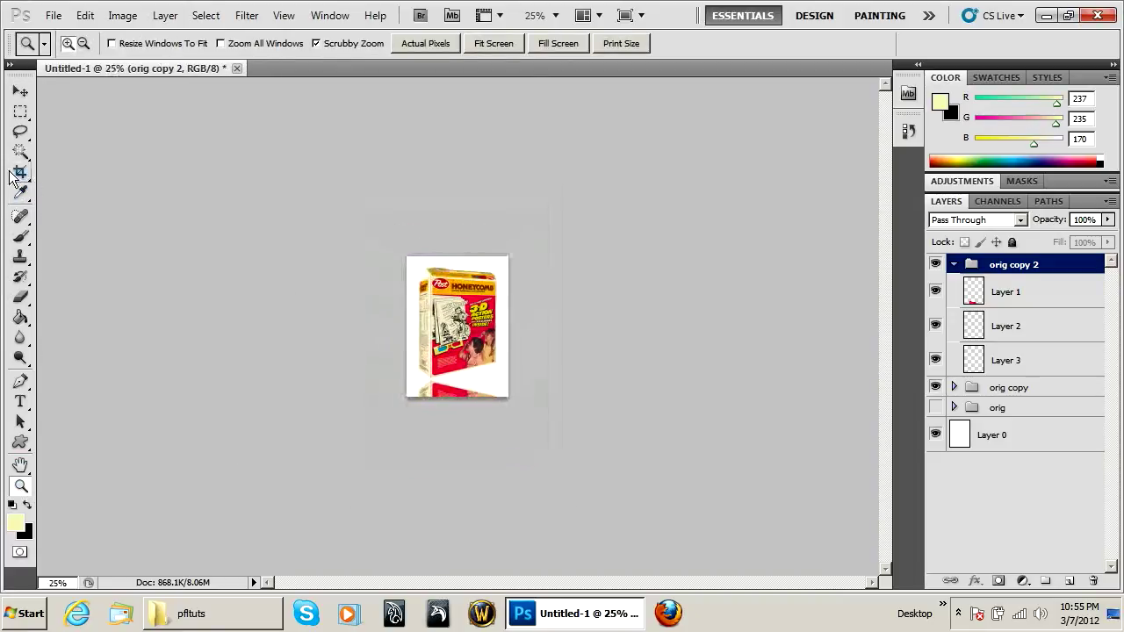
{"action": "left_click", "coordinate": [20, 172]}
{"action": "key", "text": "ctrl+a"}
{"action": "key", "text": "Return"}
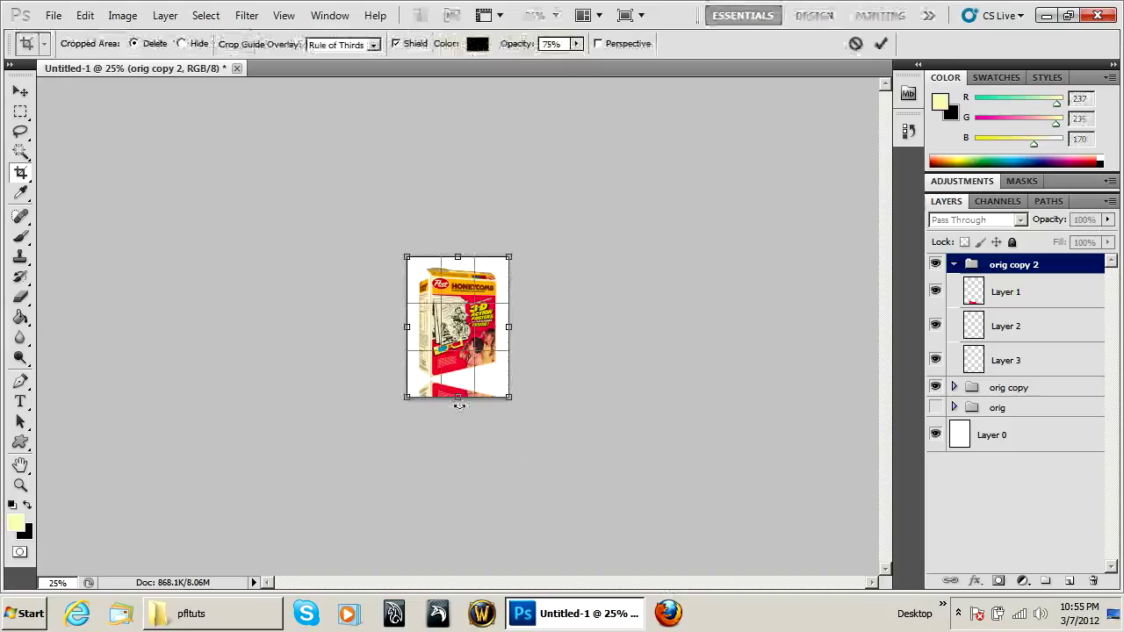
{"action": "left_click_drag", "start_coordinate": [450, 402], "coordinate": [457, 540]}
{"action": "key", "text": "Return"}
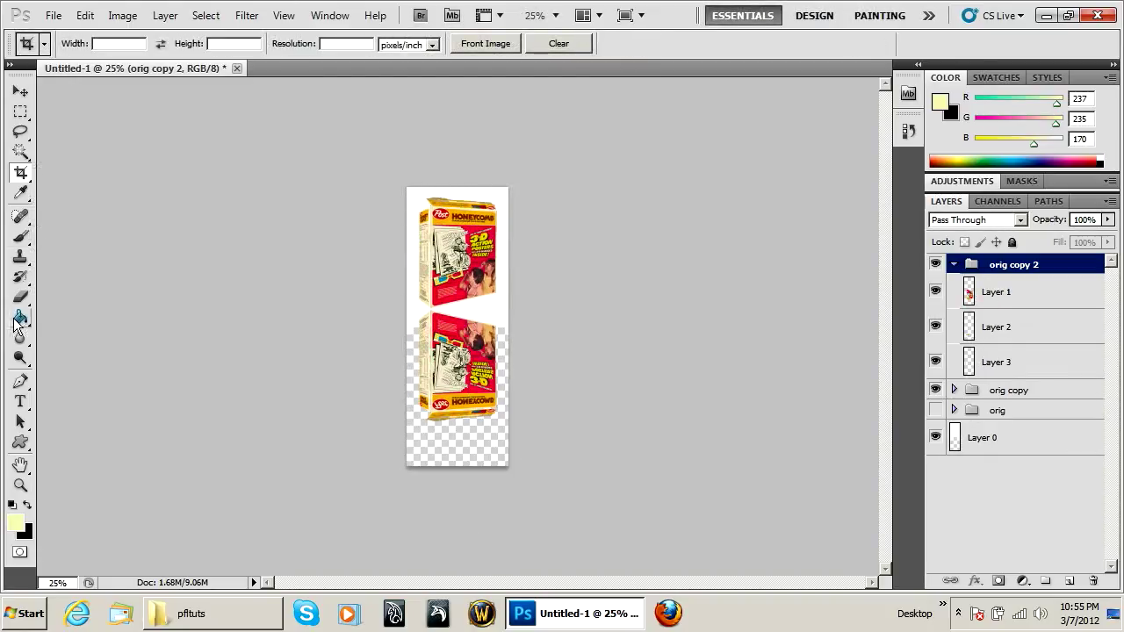
Step: On a new Layer 4, draw a white-to-transparent gradient fading the reflection below the box
{"action": "left_click_drag", "start_coordinate": [17, 324], "coordinate": [77, 317]}
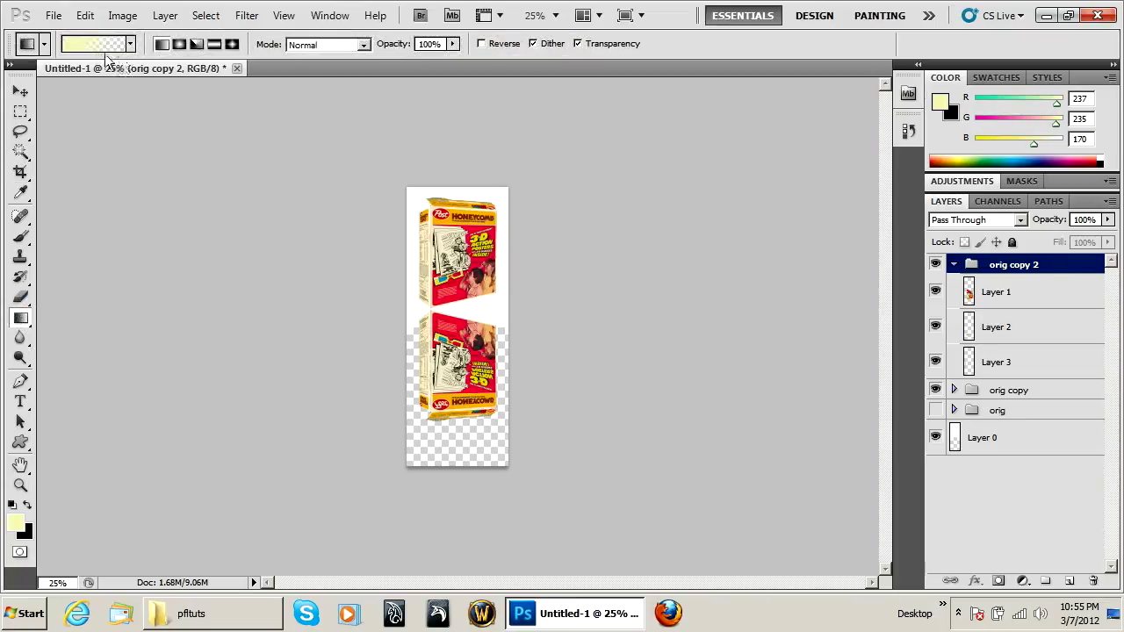
{"action": "key", "text": "d"}
{"action": "key", "text": "x"}
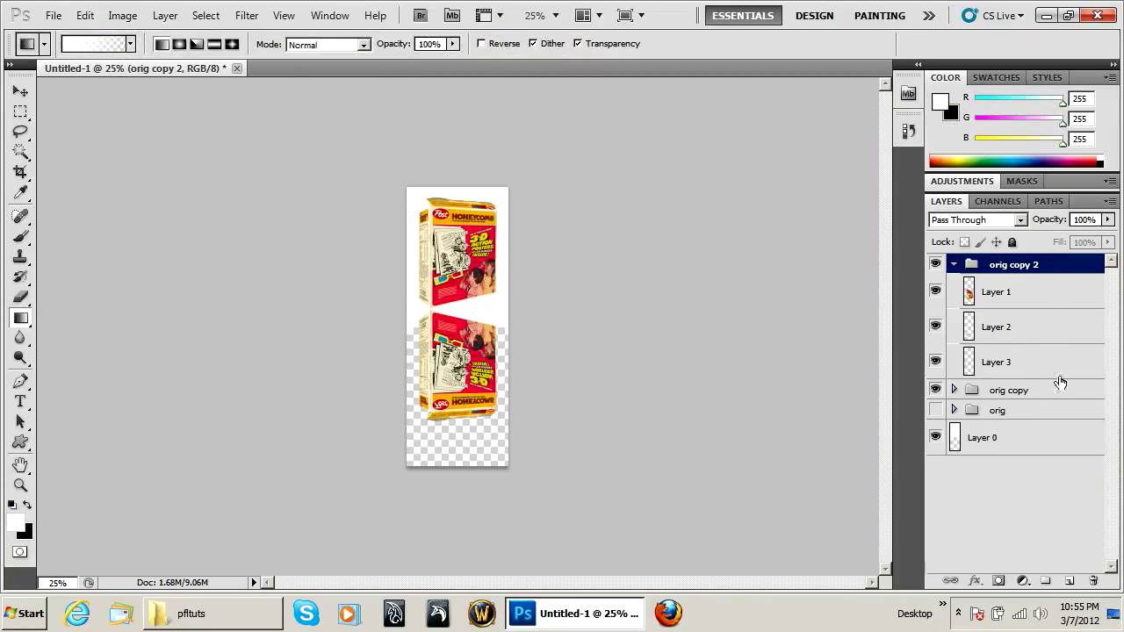
{"action": "left_click", "coordinate": [1070, 581]}
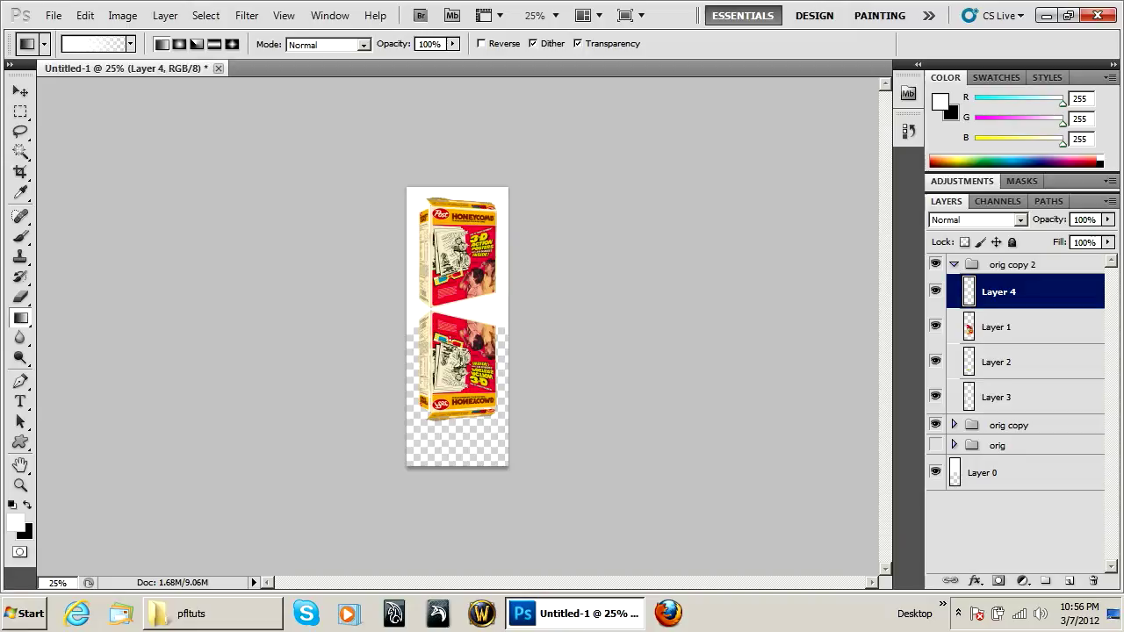
{"action": "left_click_drag", "start_coordinate": [448, 352], "coordinate": [453, 502]}
{"action": "key", "text": "ctrl+z"}
{"action": "left_click_drag", "start_coordinate": [461, 369], "coordinate": [456, 197]}
{"action": "key", "text": "ctrl+z"}
{"action": "left_click_drag", "start_coordinate": [460, 379], "coordinate": [459, 303]}
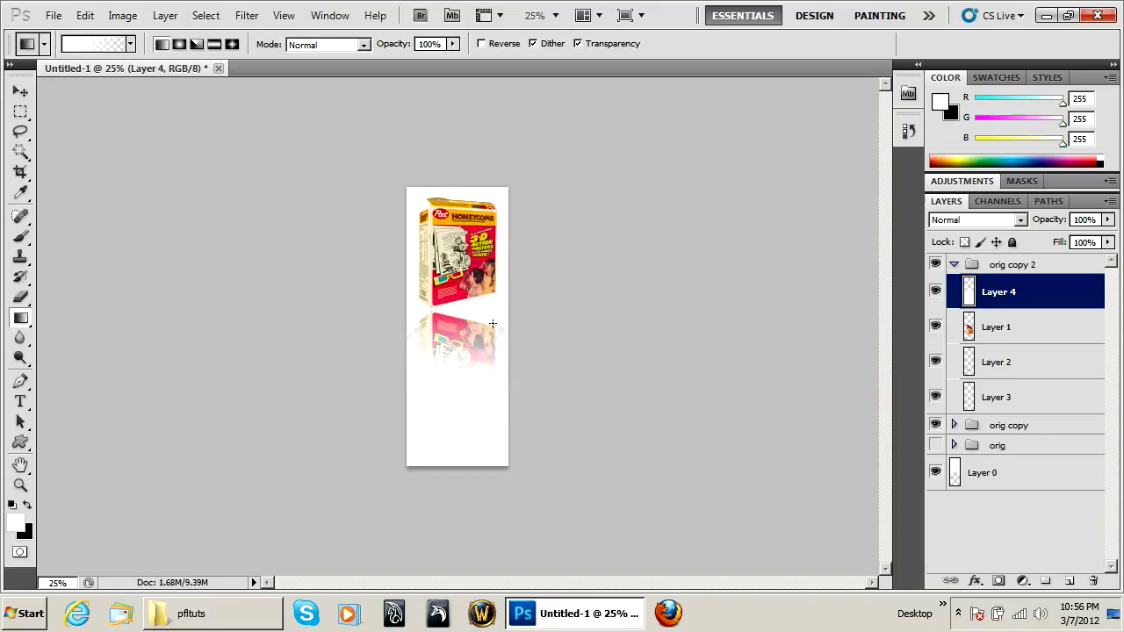
Step: Crop the canvas to trim away the excess at the bottom
{"action": "left_click", "coordinate": [20, 172]}
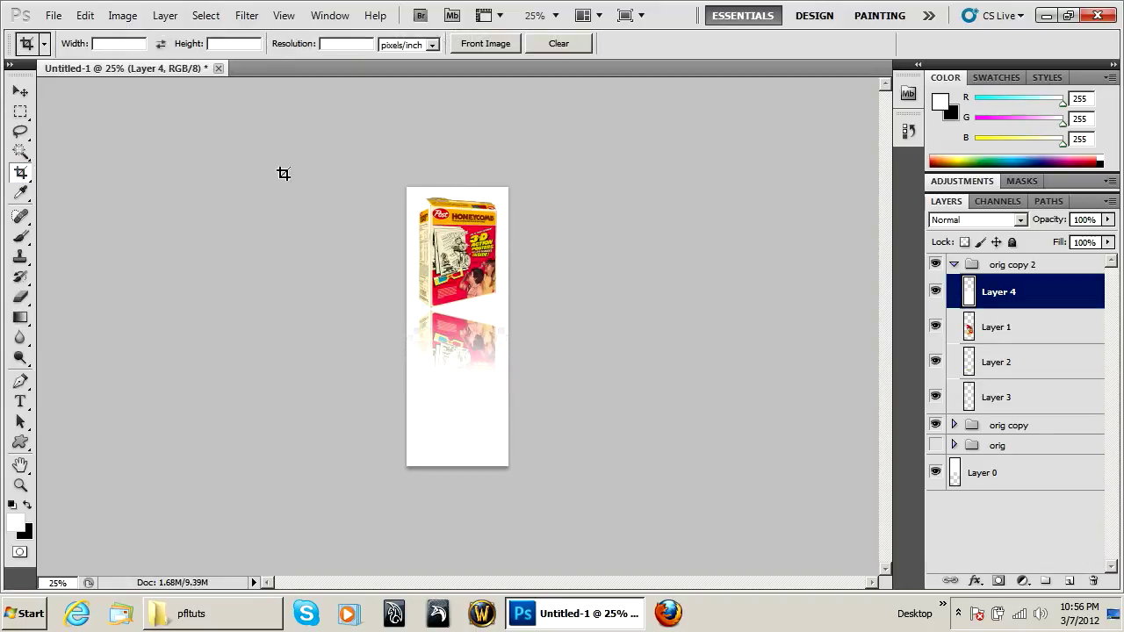
{"action": "mouse_move", "coordinate": [347, 157]}
{"action": "left_mouse_down"}
{"action": "mouse_move", "coordinate": [661, 355]}
{"action": "mouse_move", "coordinate": [697, 434]}
{"action": "mouse_move", "coordinate": [709, 372]}
{"action": "left_mouse_up"}
{"action": "key", "text": "Return"}
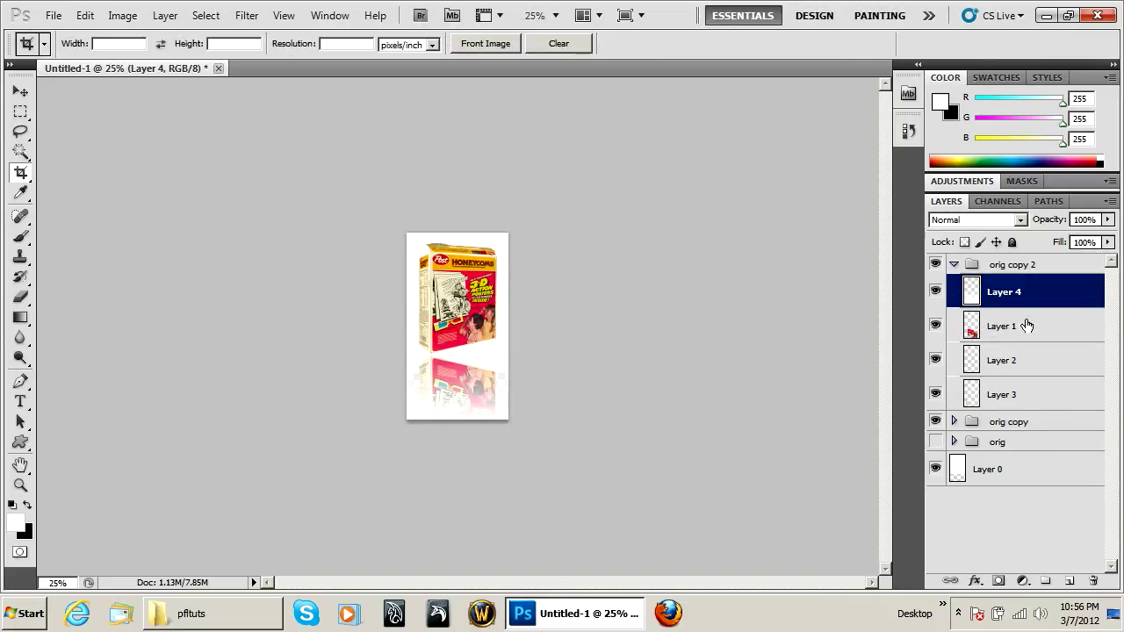
Step: Squash the orig copy 2 reflection to about 50% height
{"action": "left_click", "coordinate": [1028, 266]}
{"action": "key", "text": "ctrl+t"}
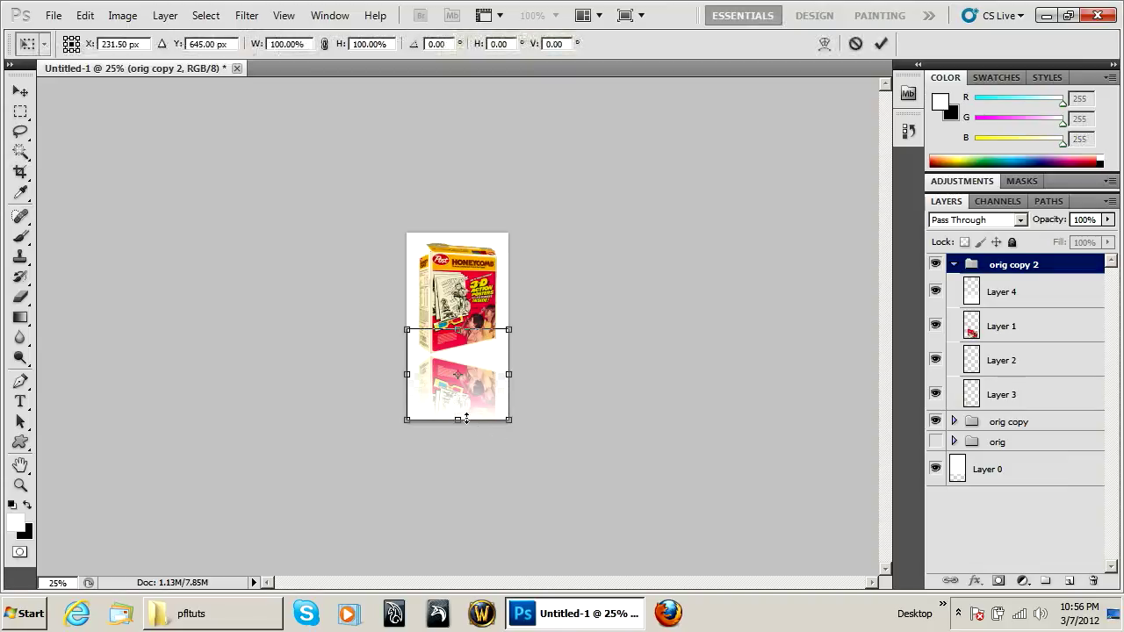
{"action": "left_click_drag", "start_coordinate": [458, 418], "coordinate": [466, 392]}
{"action": "left_click_drag", "start_coordinate": [458, 331], "coordinate": [457, 347]}
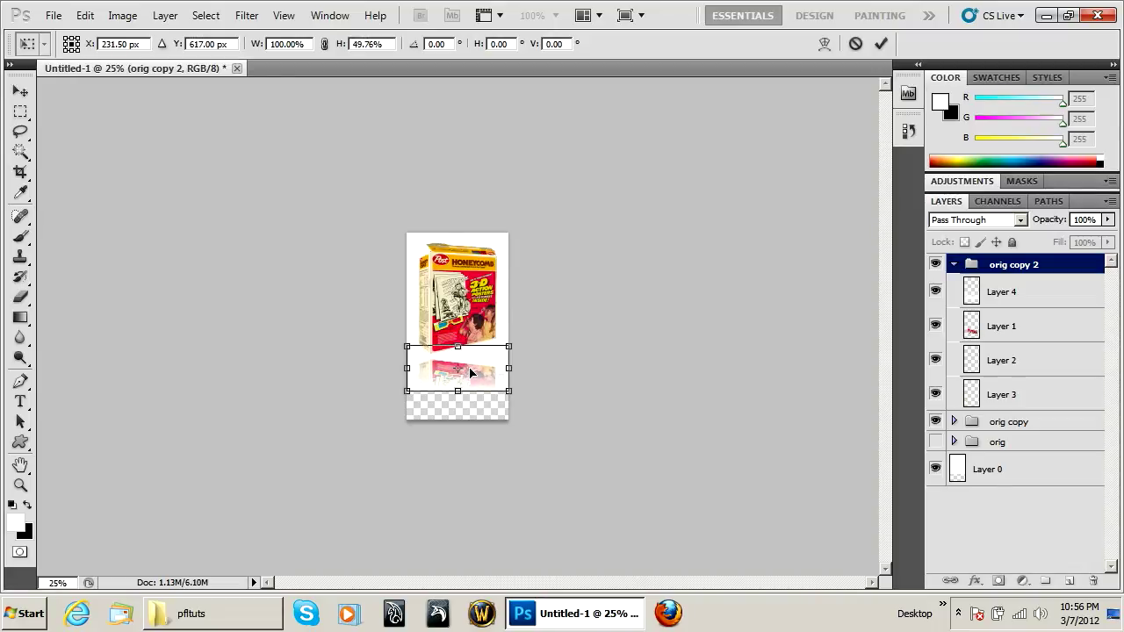
Step: Crop off the transparent bottom strip and view the image at Actual Pixels
{"action": "key", "text": "c"}
{"action": "key", "text": "ctrl+a"}
{"action": "key", "text": "Return"}
{"action": "key", "text": "Return"}
{"action": "left_click", "coordinate": [284, 15]}
{"action": "left_click", "coordinate": [312, 174]}
Step: Zoom out, select Layer 0, and choose the Paint Bucket tool
{"action": "left_click", "coordinate": [21, 486]}
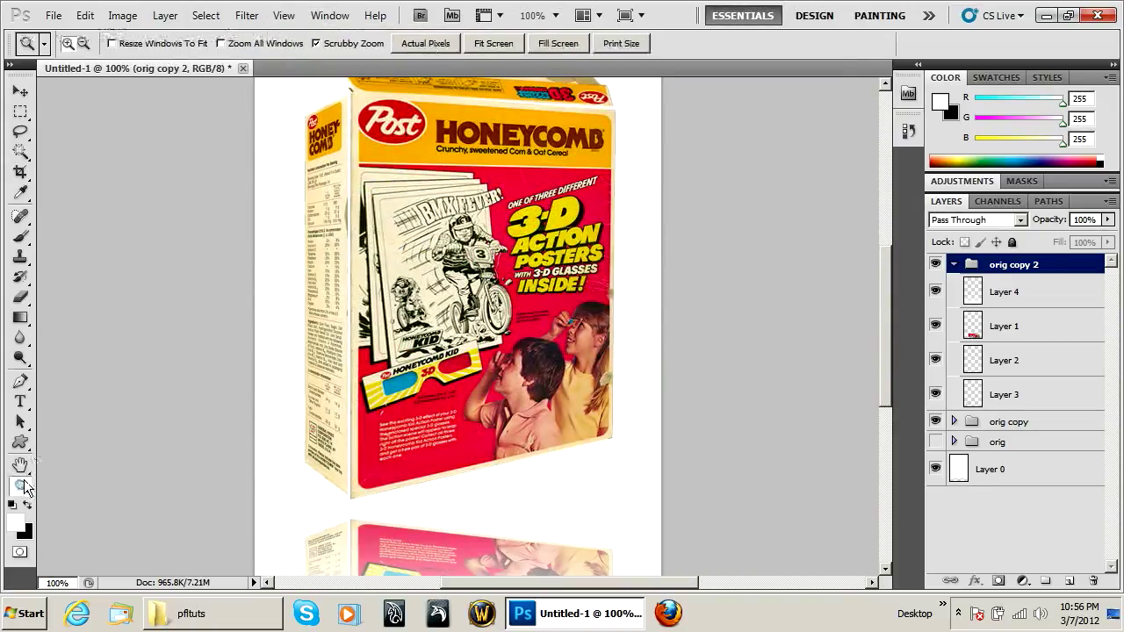
{"action": "left_click", "coordinate": [483, 429], "text": "alt"}
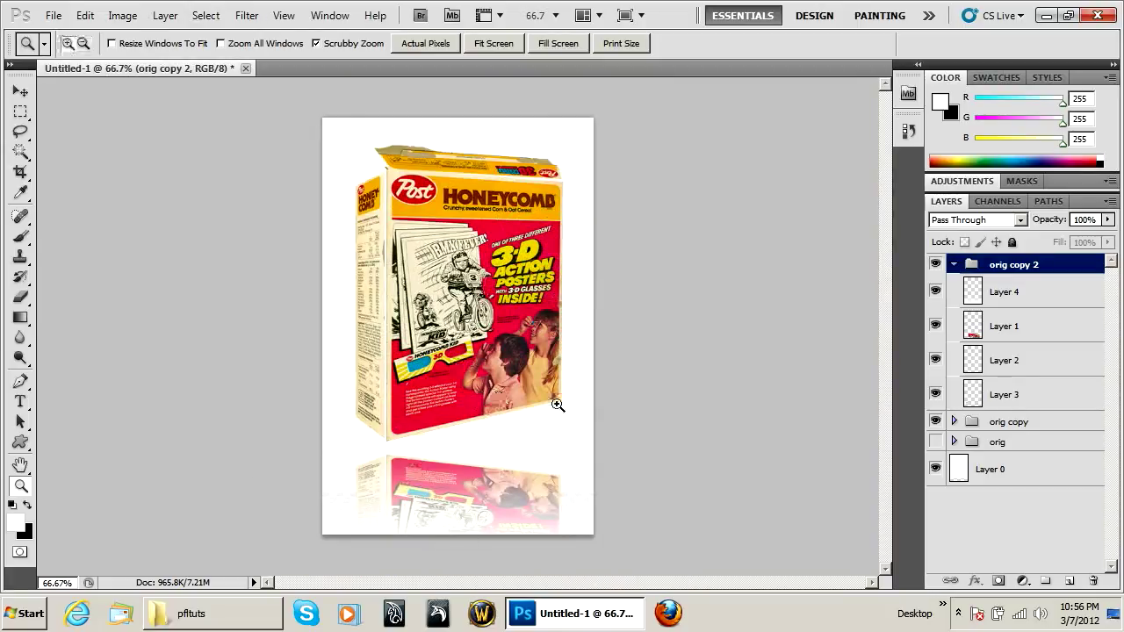
{"action": "left_click", "coordinate": [1024, 475]}
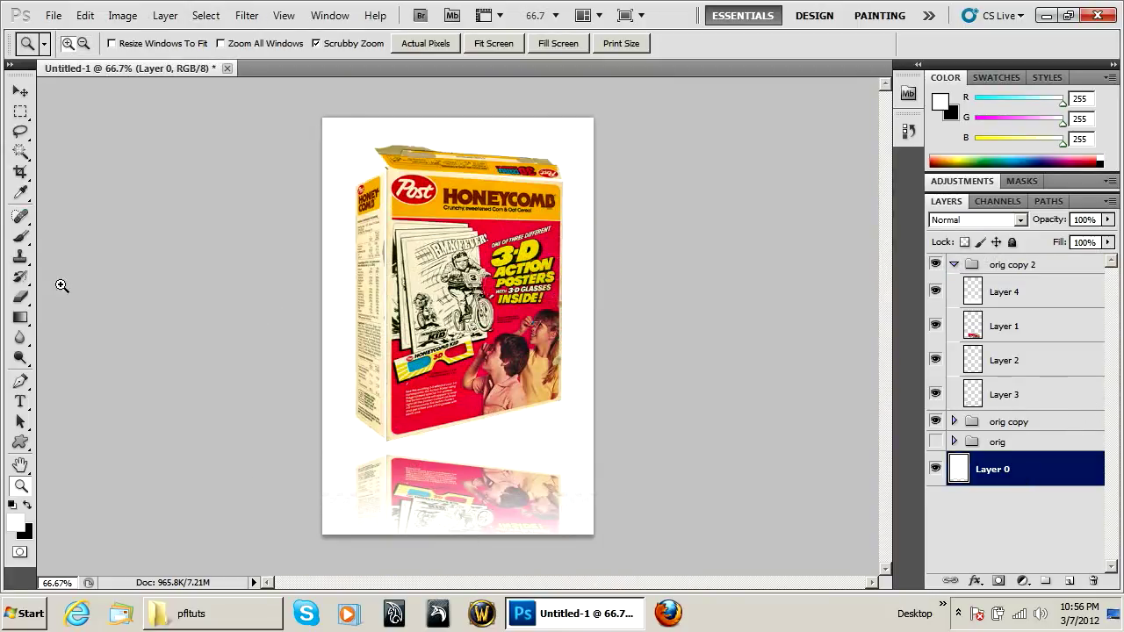
{"action": "left_click", "coordinate": [19, 336]}
{"action": "left_click", "coordinate": [20, 318]}
{"action": "left_click", "coordinate": [88, 335]}
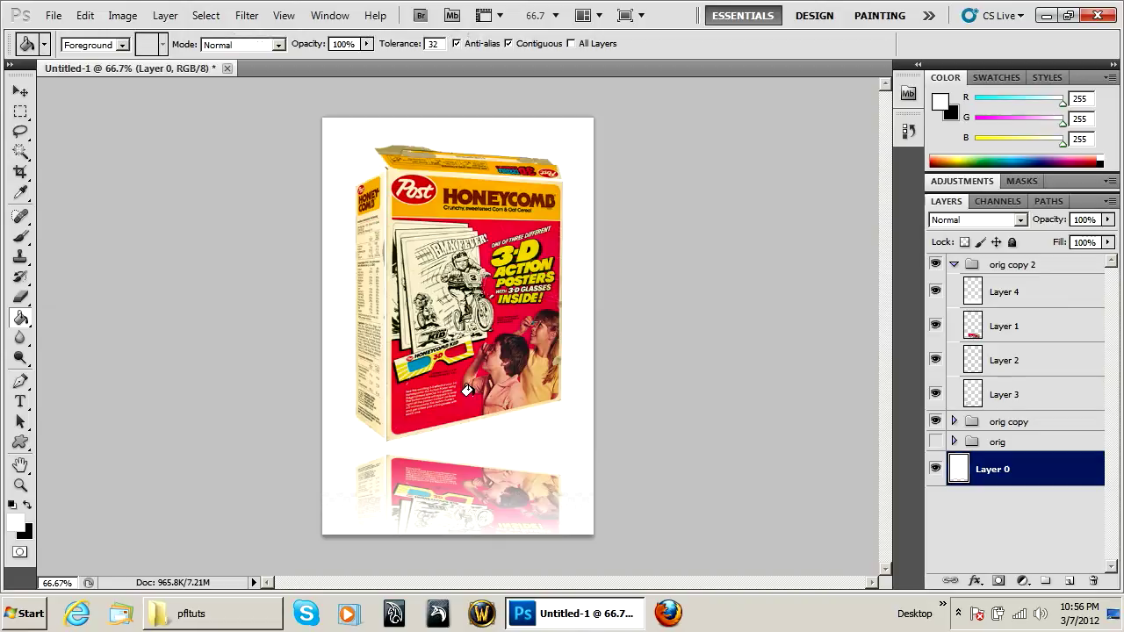